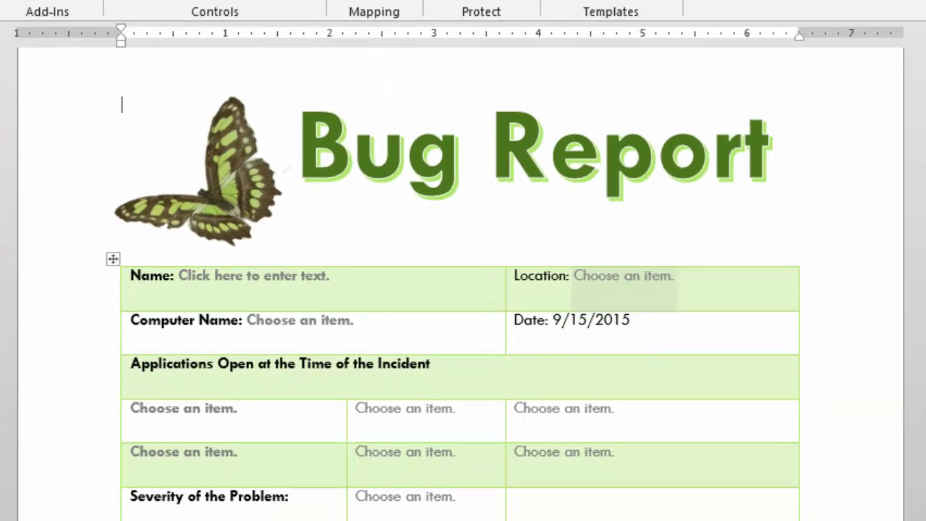
Step: Examine the choices offered by the Location drop-down and the Date calendar in the finished Bug Report form
left_click(623, 288)
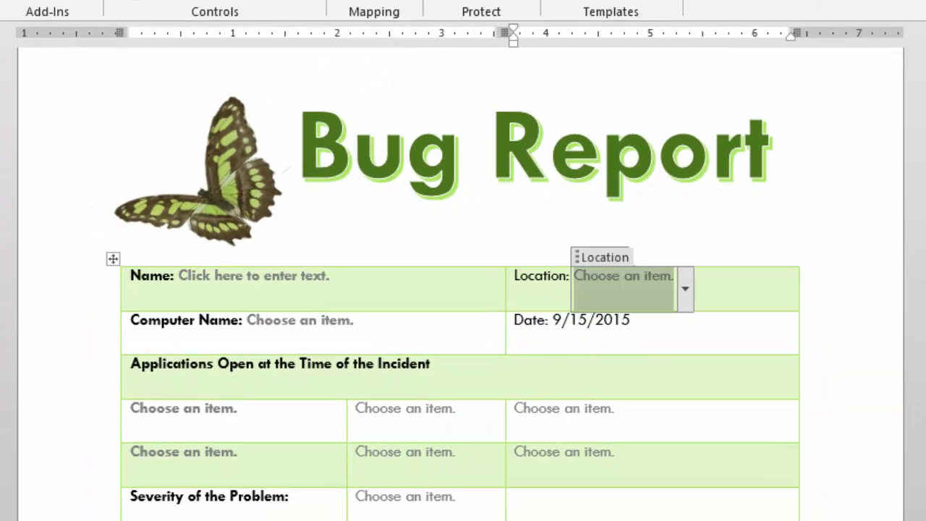
left_click(684, 288)
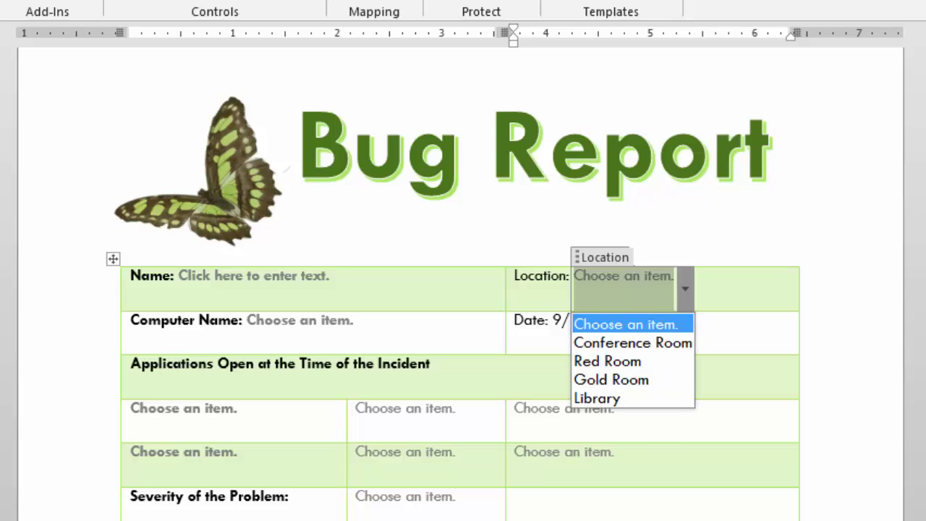
key("Escape")
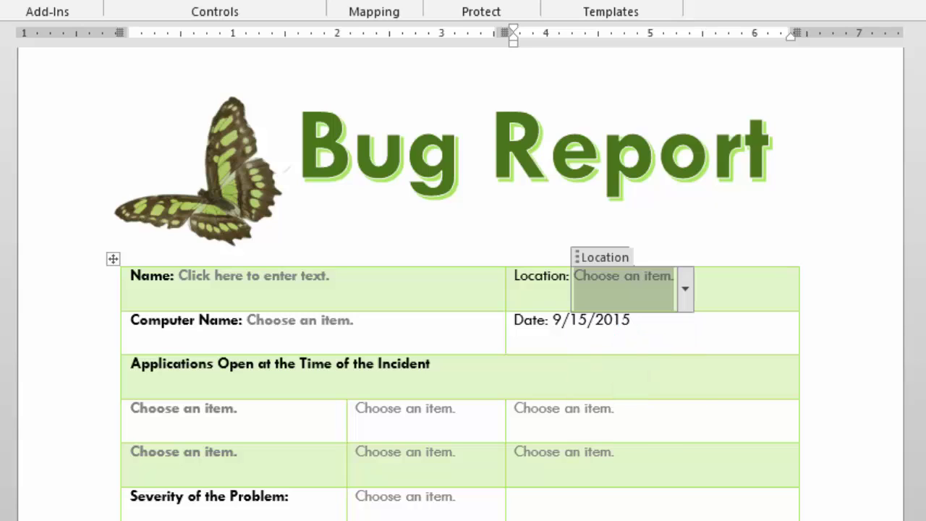
key("Down")
key("alt+Down")
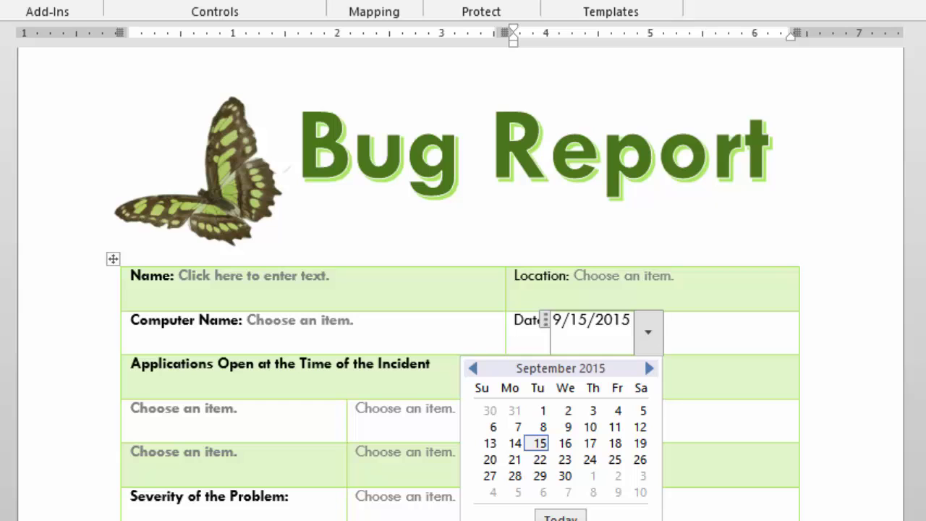
key("Escape")
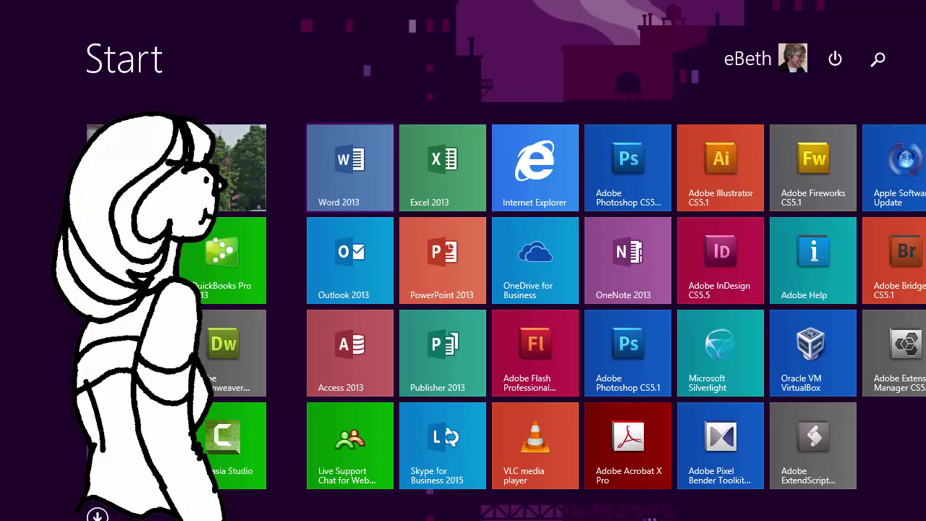
Step: Start Word 2013 with a blank document and insert a table of 3 columns and 8 rows
key("Return")
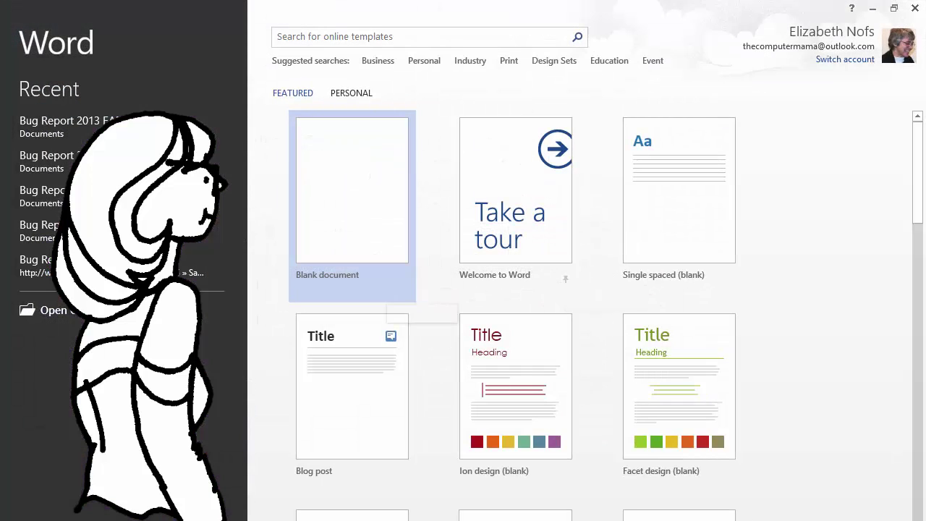
key("Return")
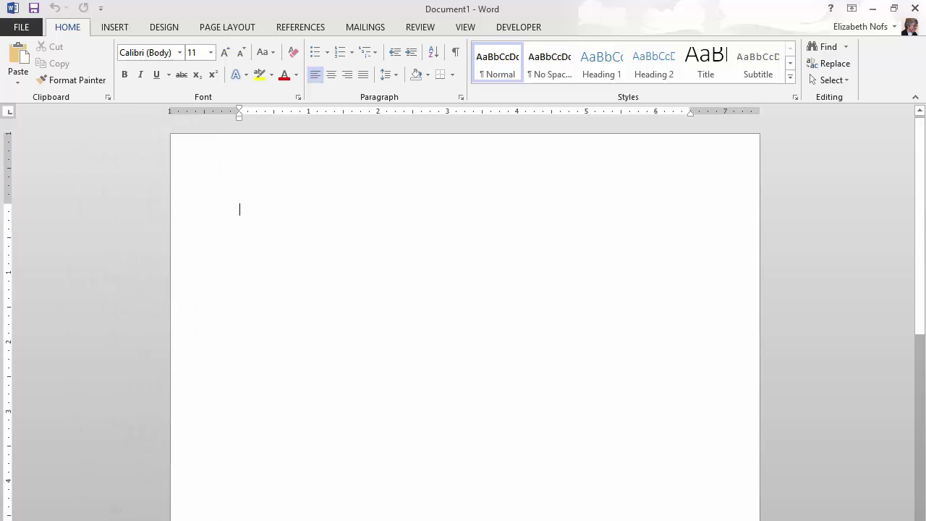
left_click(114, 27)
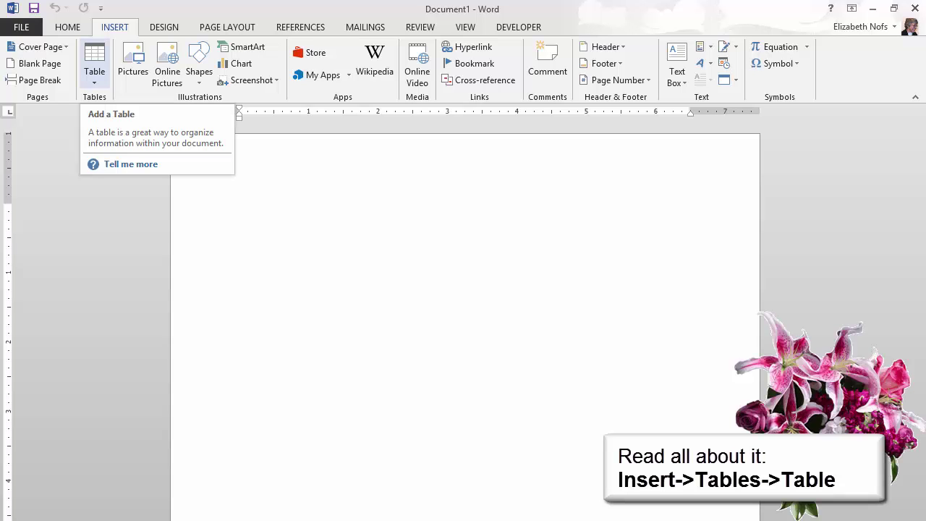
left_click(94, 71)
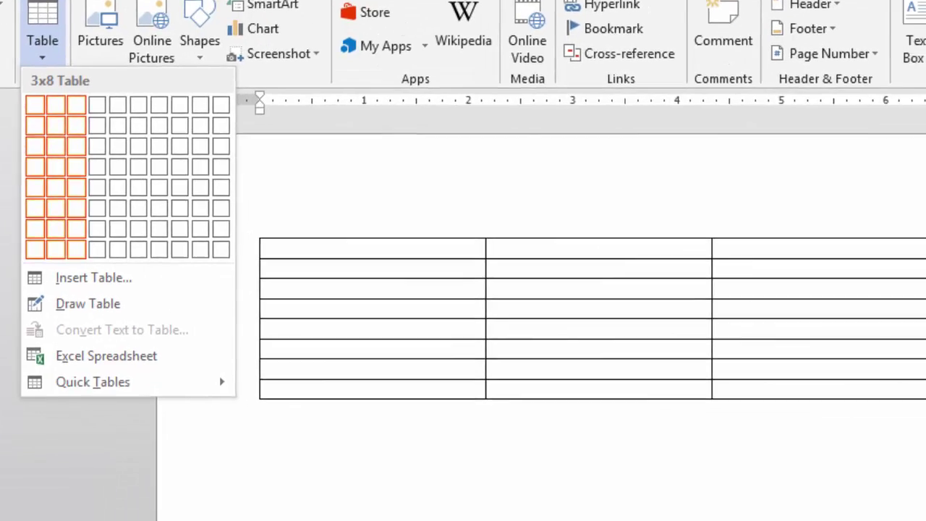
left_click(175, 316)
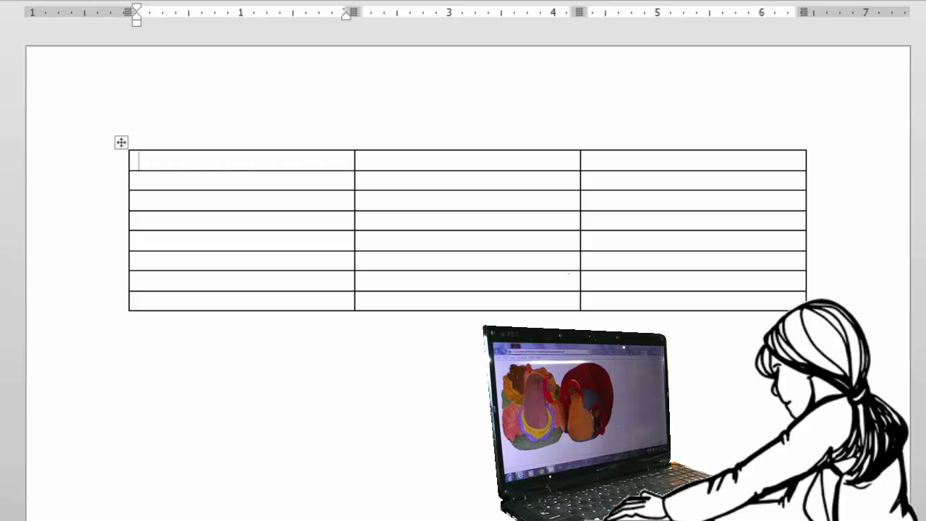
Step: Label the first row of the table with "Name:" in the first column and "Location:" in the third
type("Name:")
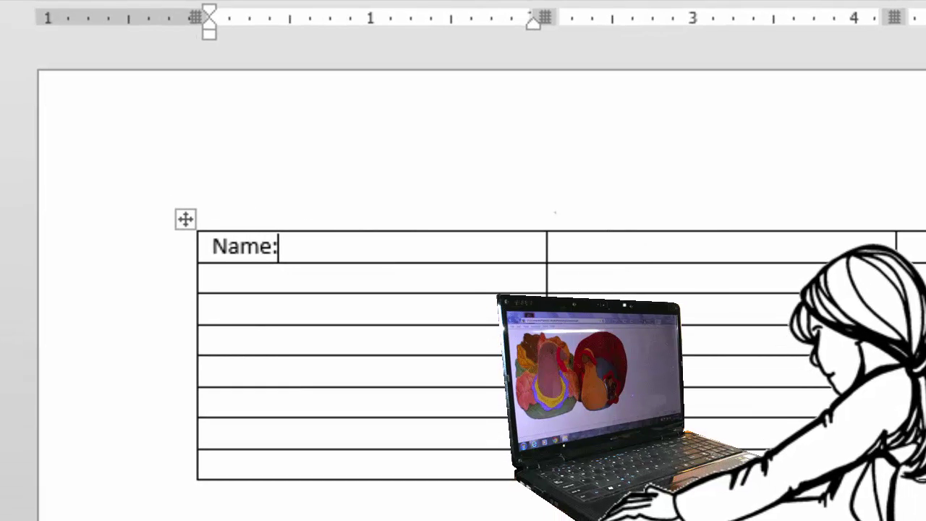
key("Tab")
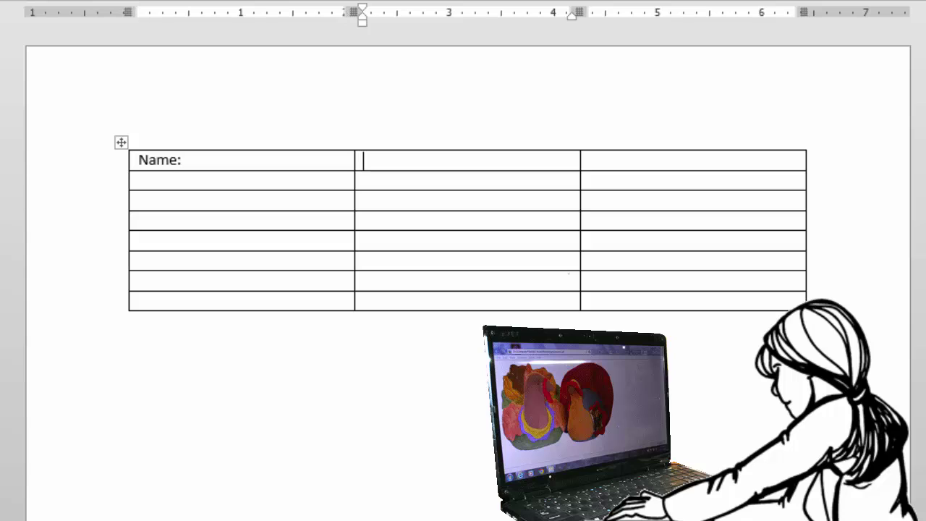
key("Tab")
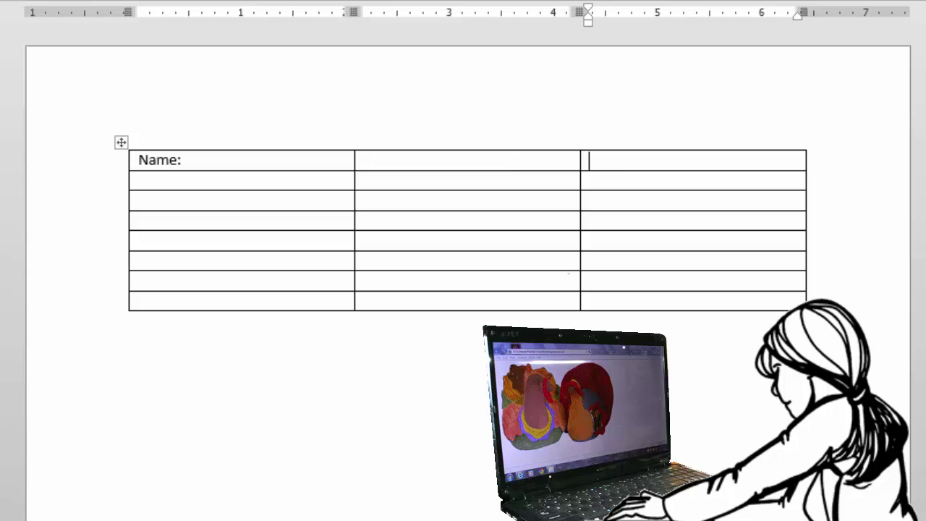
type("Location:")
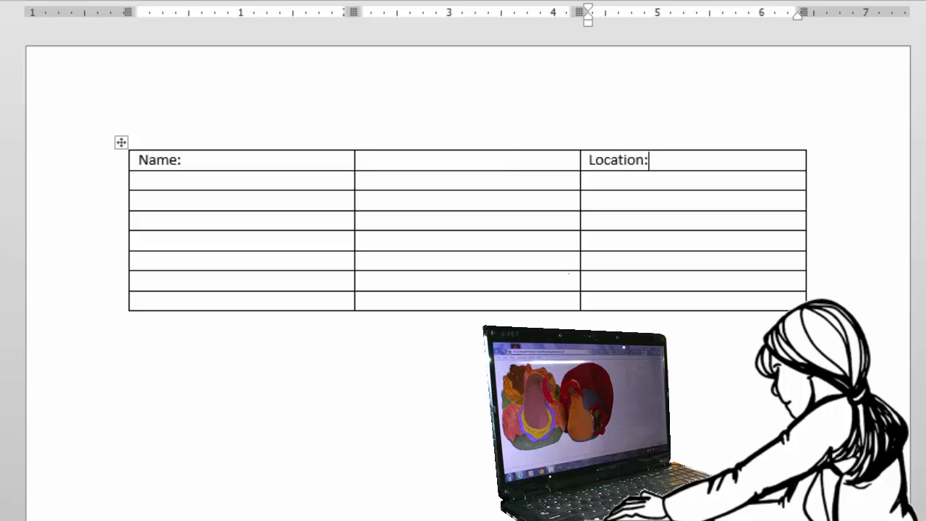
Step: Label the second row with "Computer Name:" in the first column and "Date:" in the third
key("Tab")
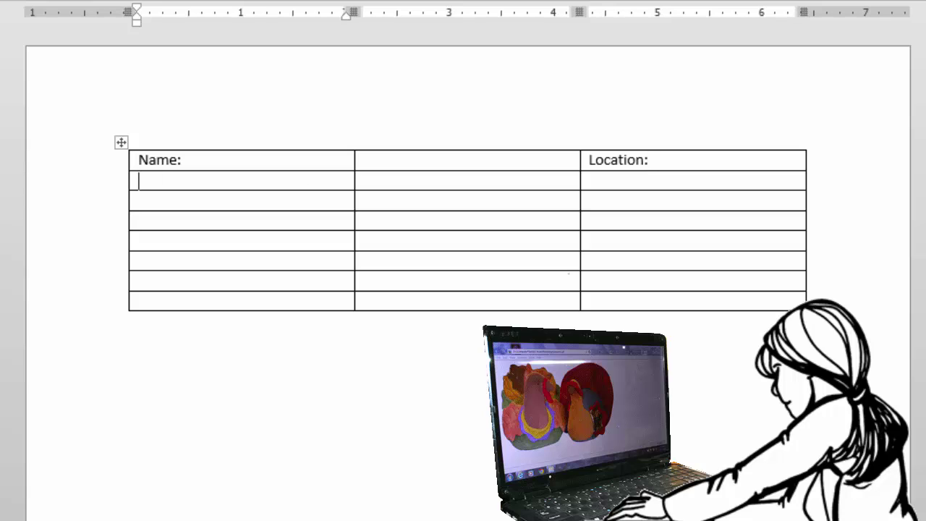
type("Computer Name")
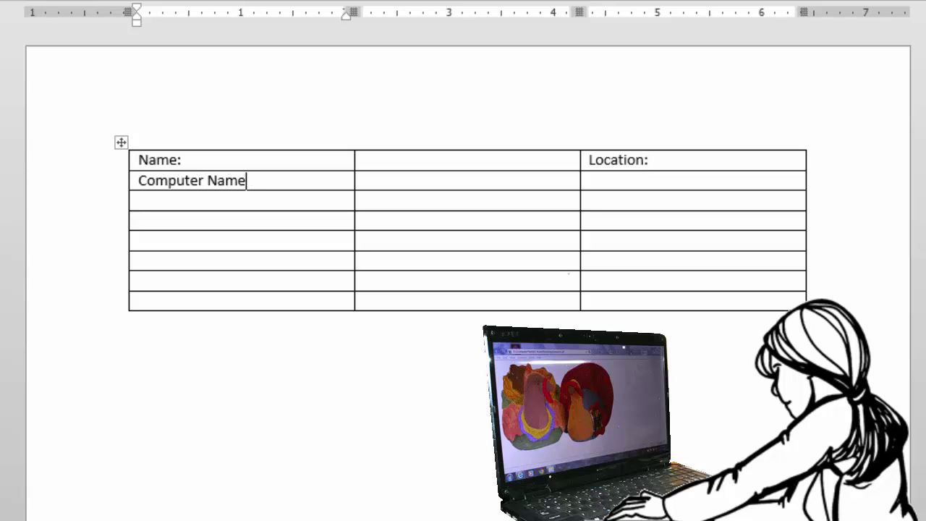
type(":")
key("Tab")
key("Tab")
type("Date")
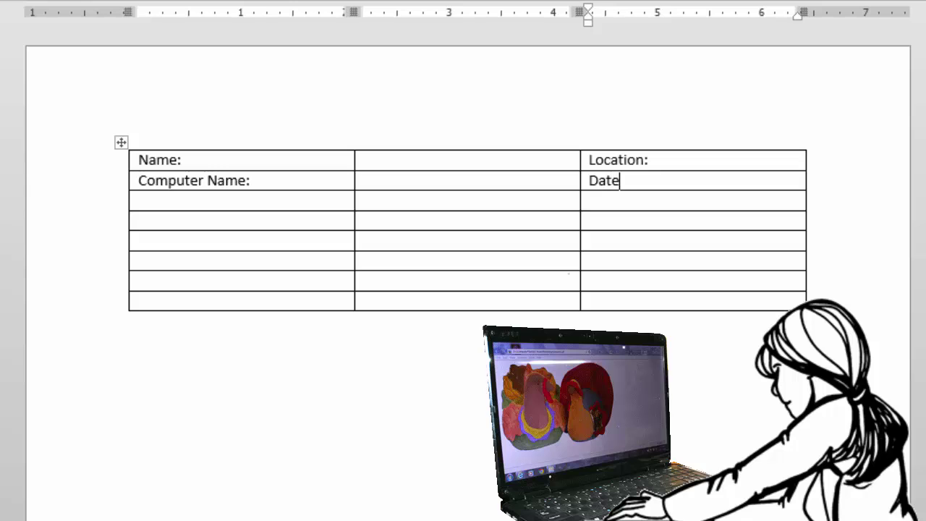
type(":")
Step: Enter "Operating System:" and "Applications open at the time of the incident:" in the first column of rows three and four
key("Tab")
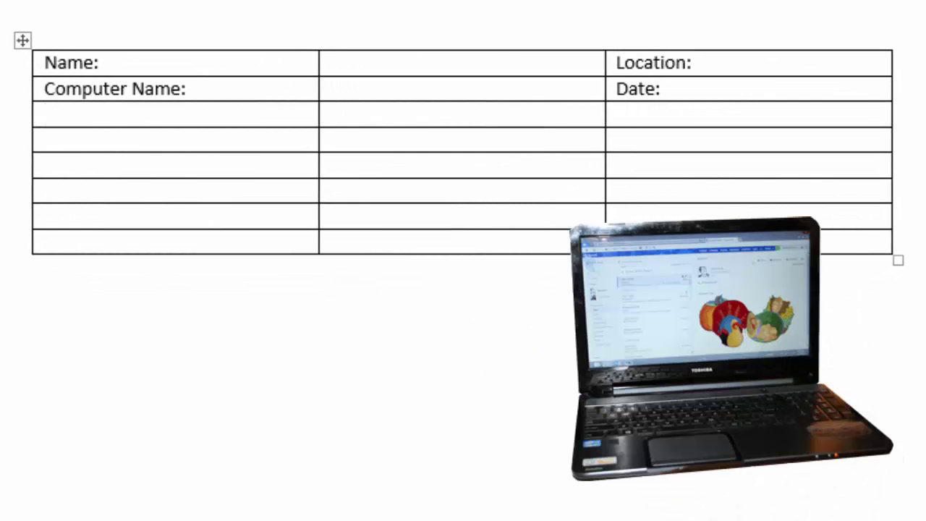
type("Operating System")
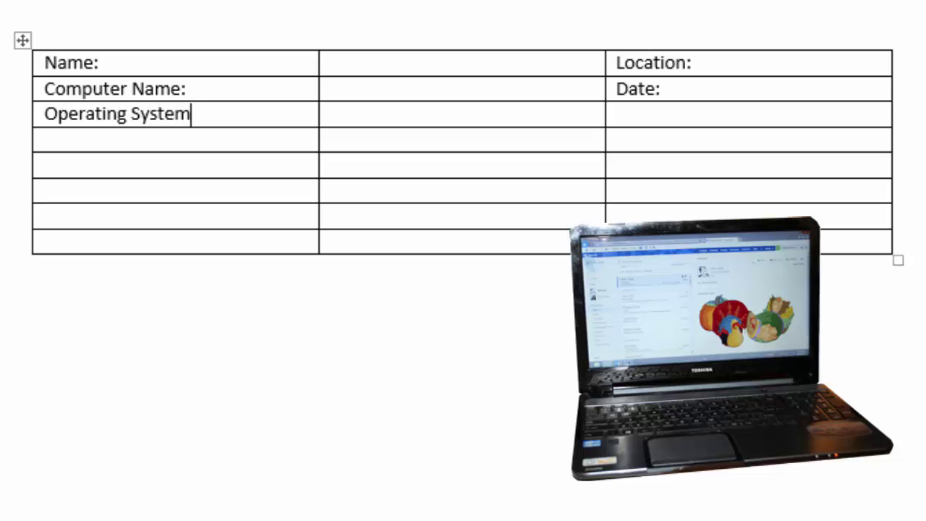
type(":")
left_click(45, 139)
type("Applications op")
type("en at the time of ")
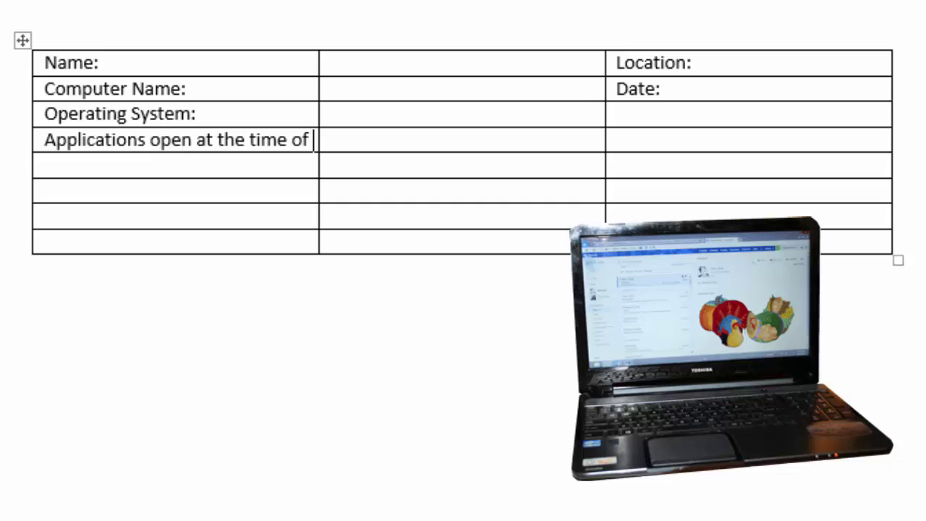
type("the incident")
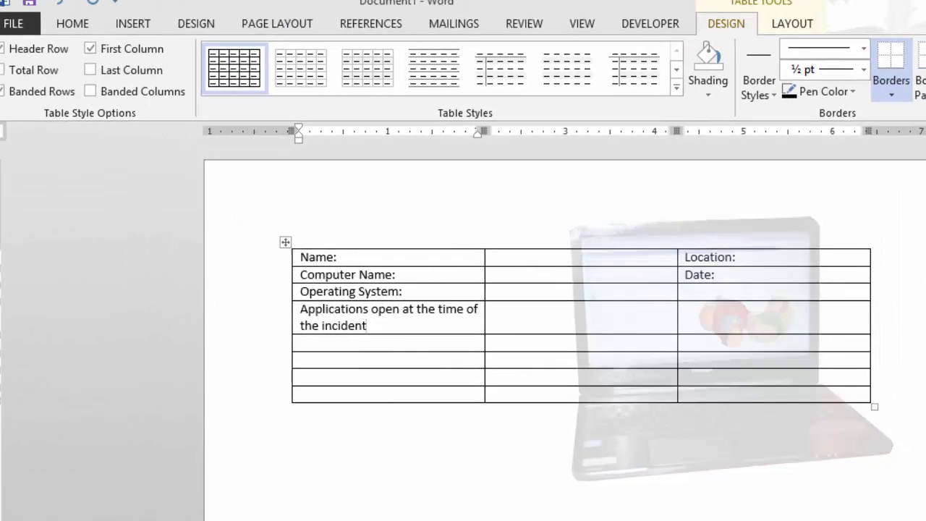
type(":")
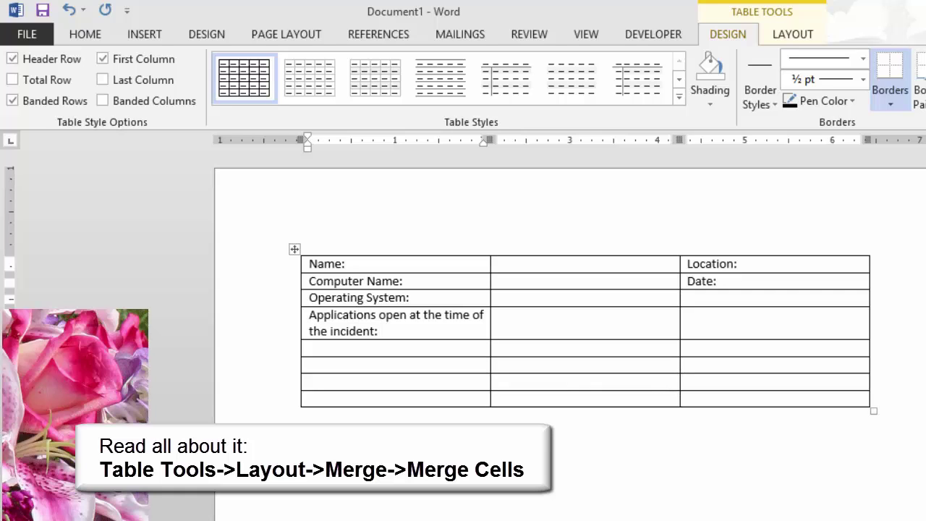
Step: Merge the first two cells of the Name row, and likewise the first two cells of the Computer Name row
left_click(497, 264)
left_click_drag(498, 264, 345, 264)
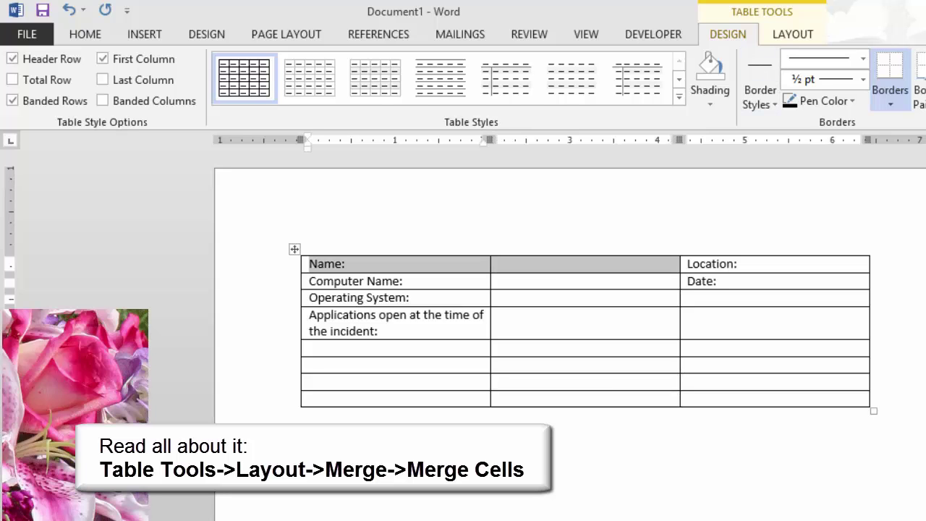
left_click(791, 34)
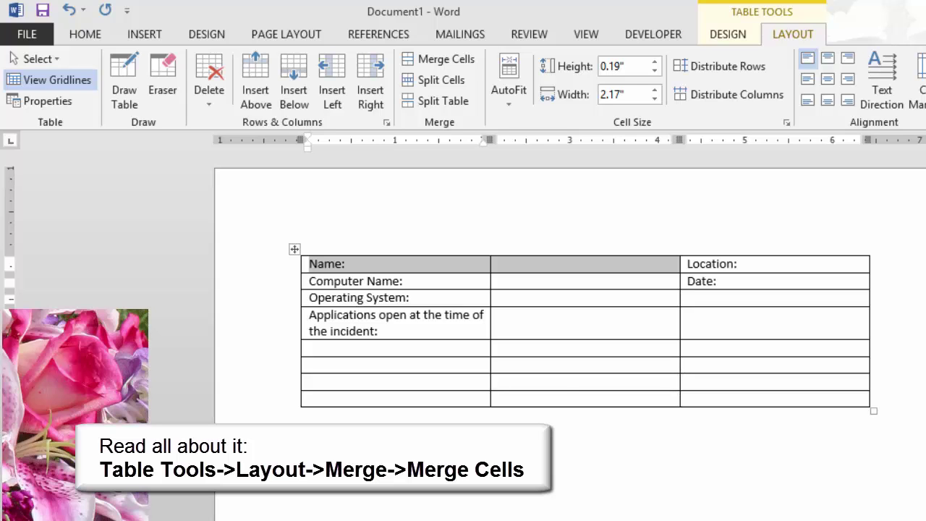
left_click(438, 59)
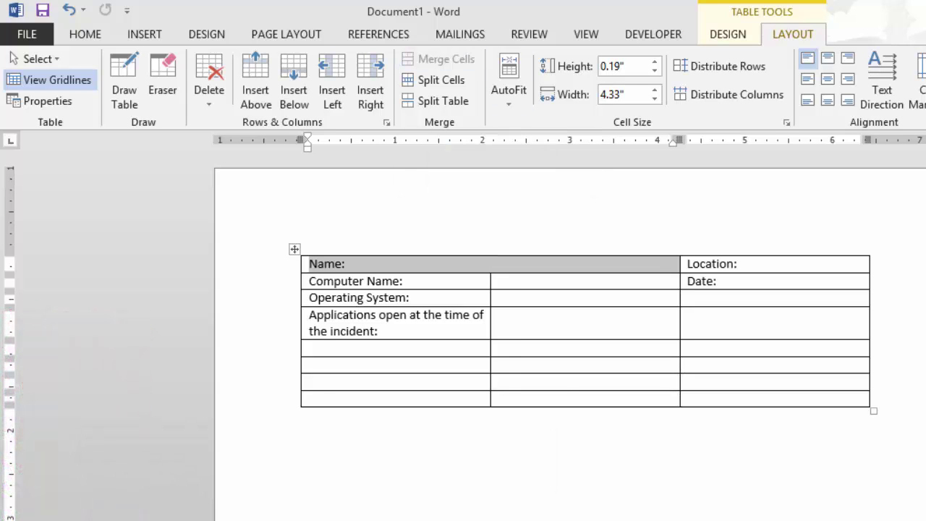
left_click_drag(497, 281, 402, 281)
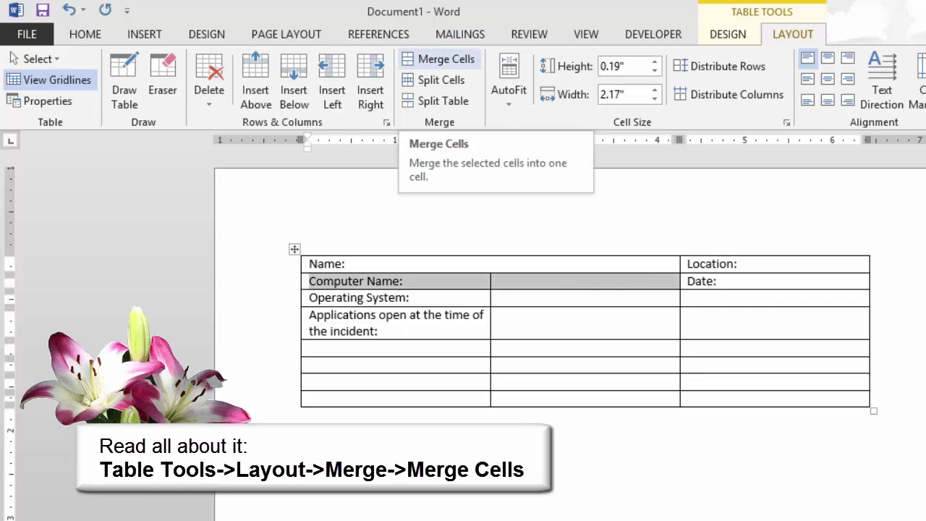
left_click(439, 58)
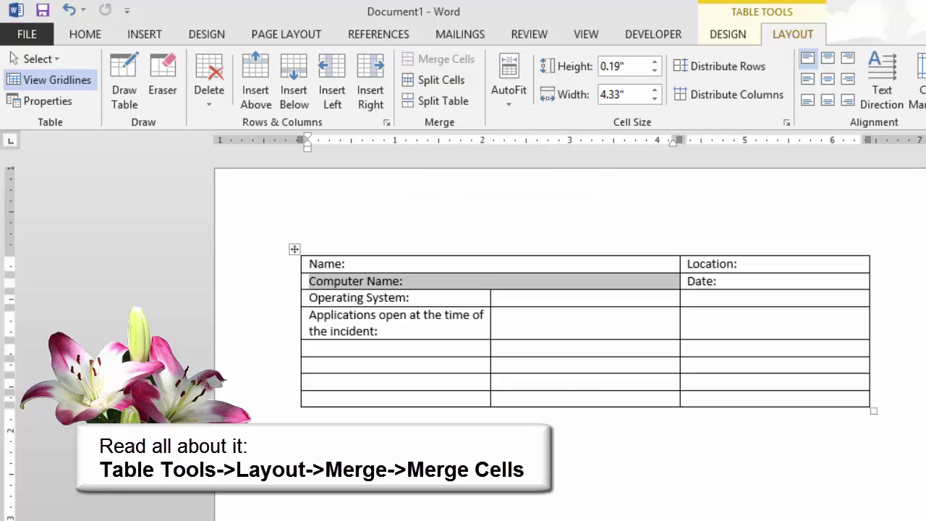
Step: Merge the two empty cells of the Operating System row, and merge all three cells of the Applications row into one
left_click(687, 298)
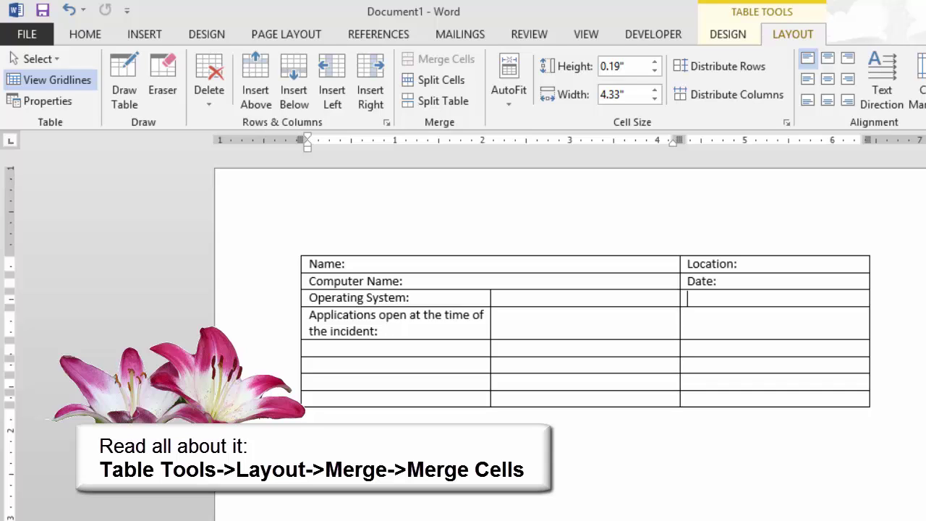
left_click_drag(687, 297, 584, 297)
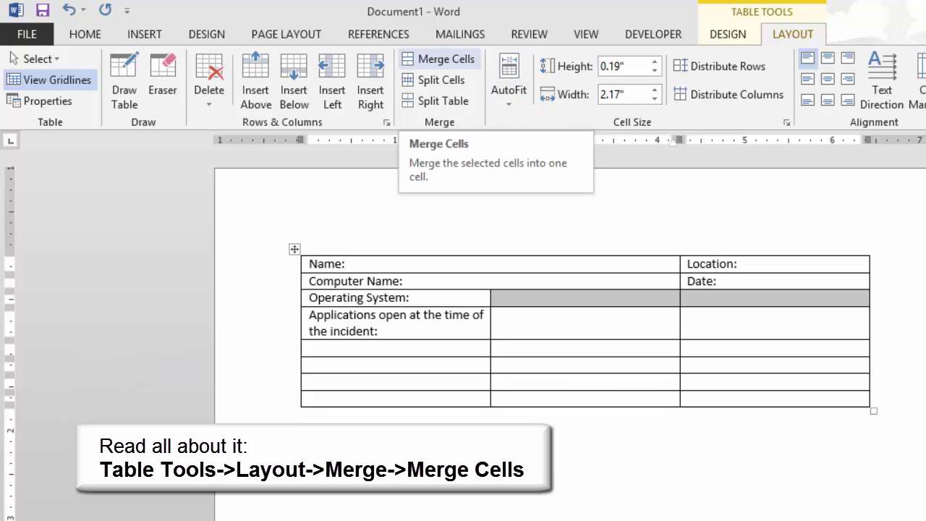
left_click(439, 59)
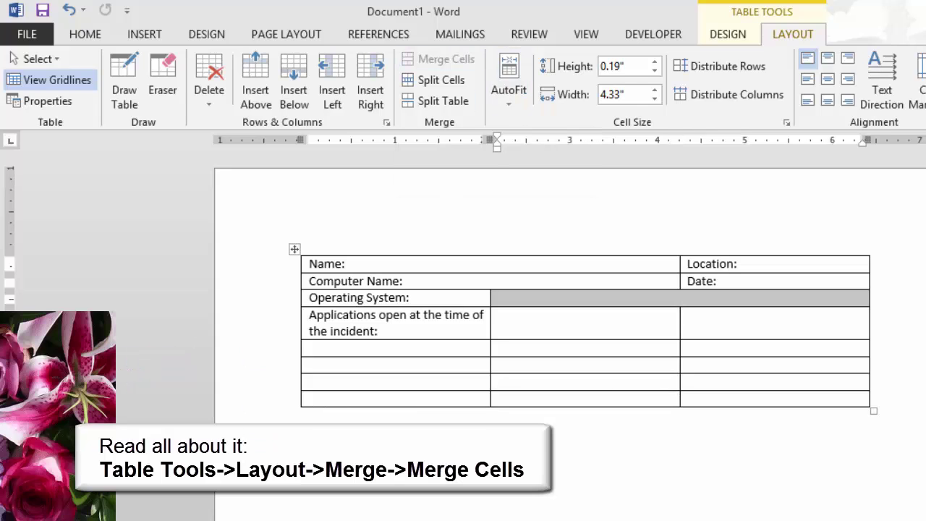
left_click_drag(687, 315, 434, 315)
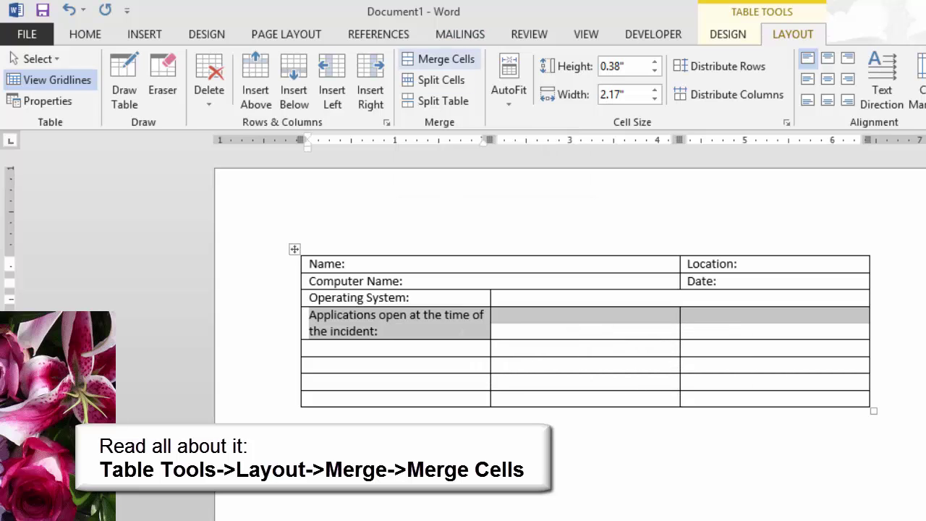
left_click(439, 59)
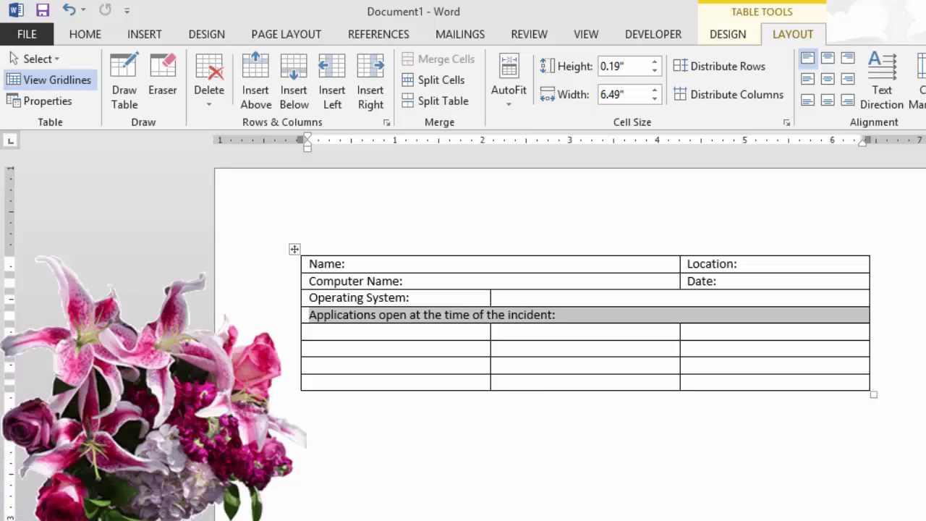
Step: Enter "Severity of the Problem:" in the first cell of the table's second-to-last row
key("Down")
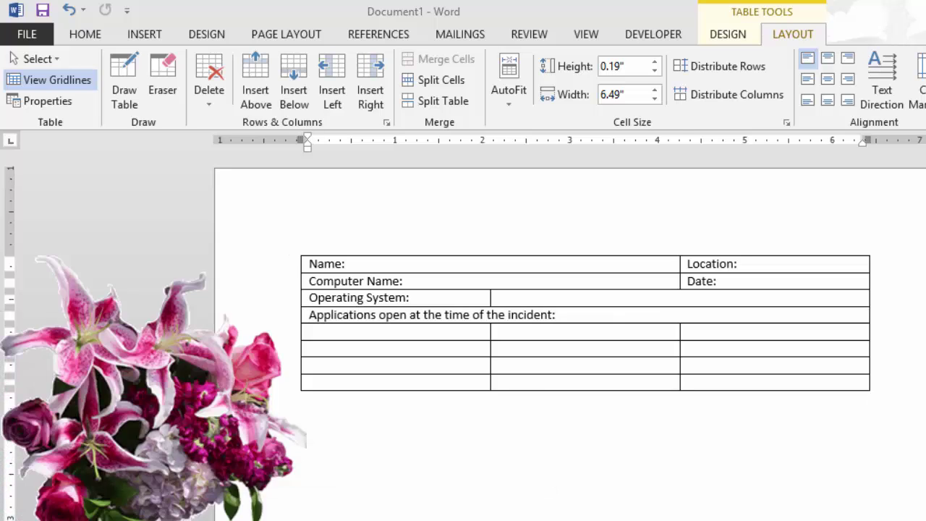
left_click(309, 364)
type("S")
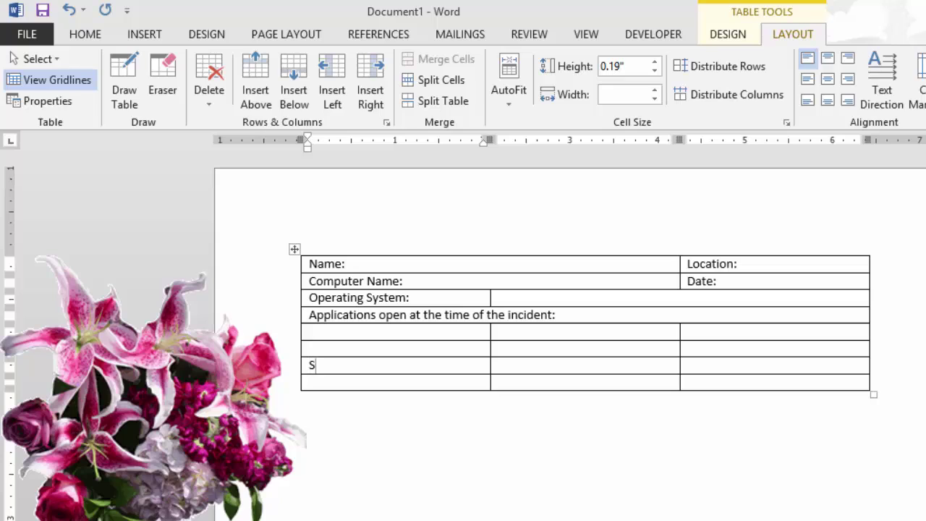
type("everity of the Problem:")
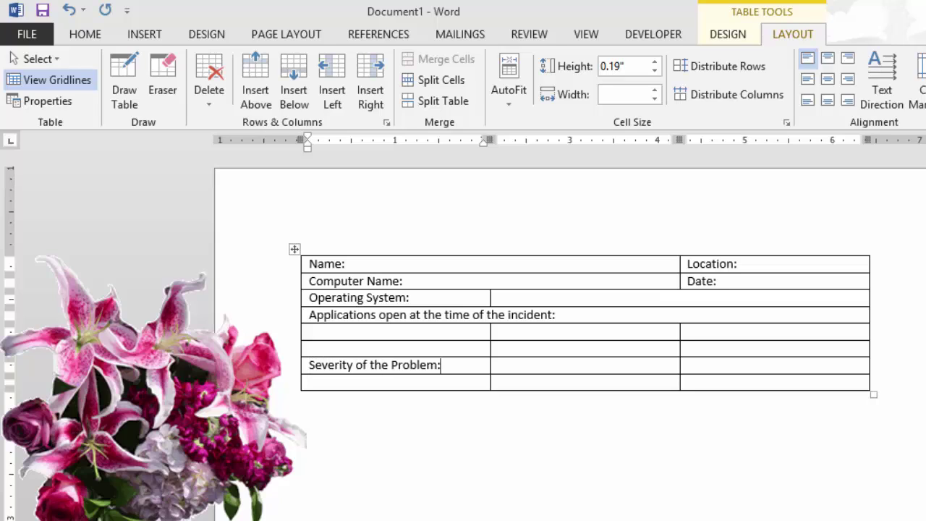
Step: Enter "Presenting Issue:" in the table's last row, and merge the cells across each of the last two rows
left_click(310, 381)
type("Presenting Issue:")
left_click(289, 365)
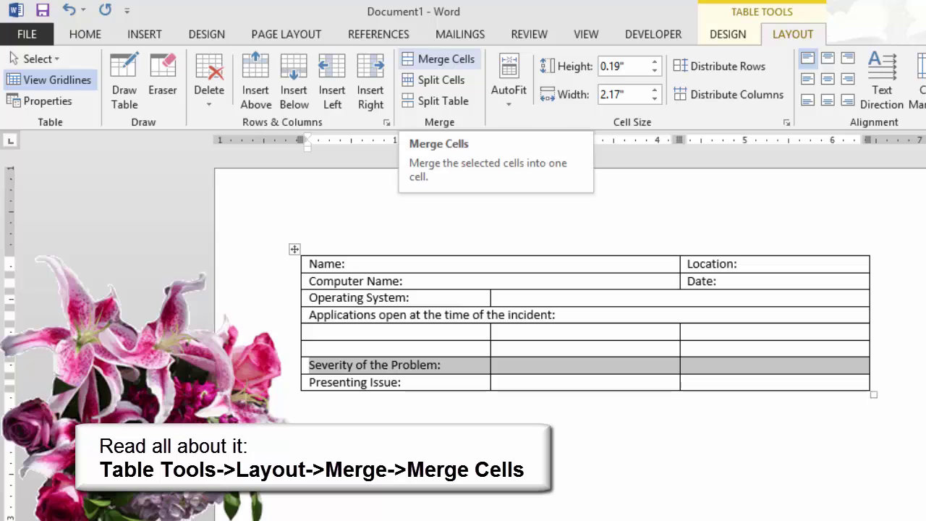
left_click(438, 59)
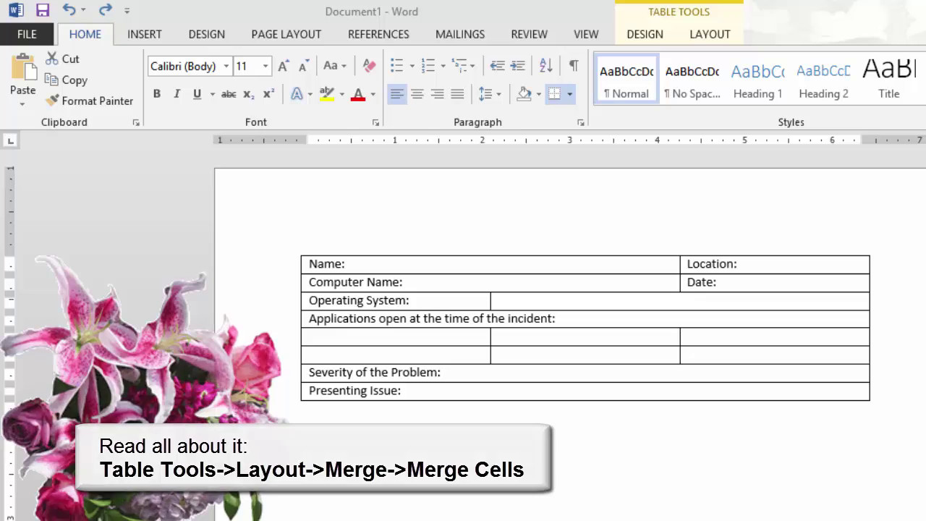
Step: Set the height of all the table's rows to 0.4"
left_click(294, 248)
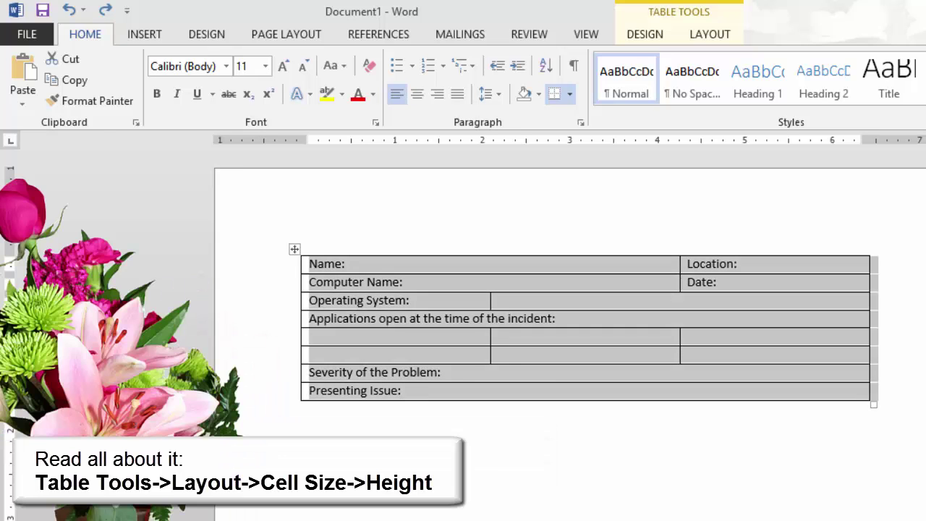
left_click(708, 34)
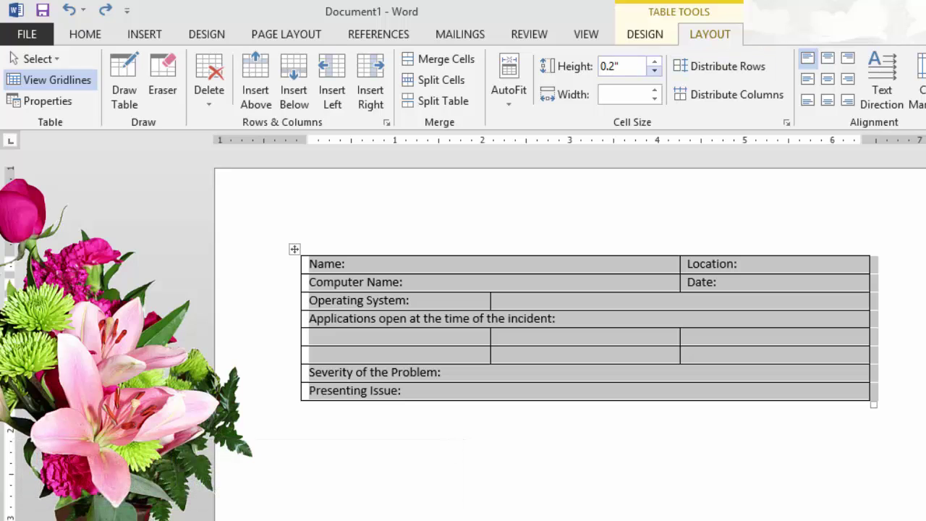
left_click(654, 61)
left_click(654, 61)
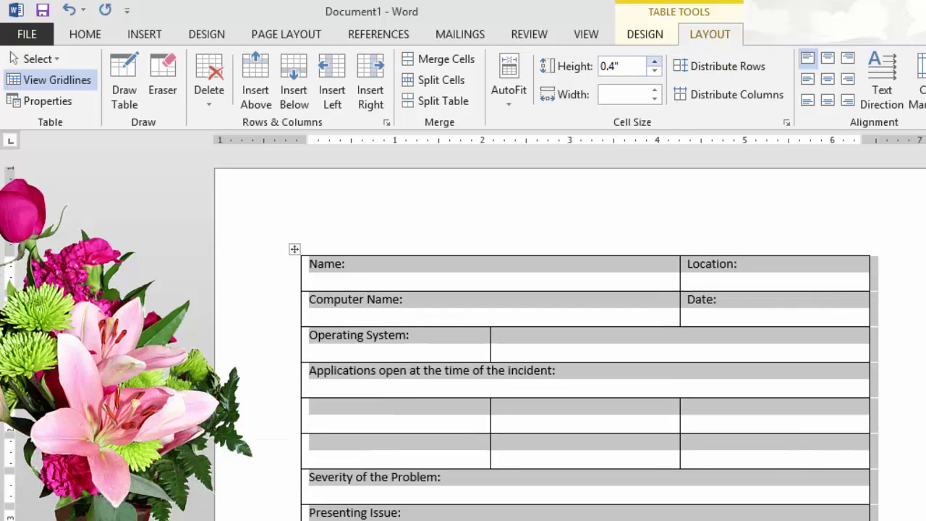
left_click(345, 264)
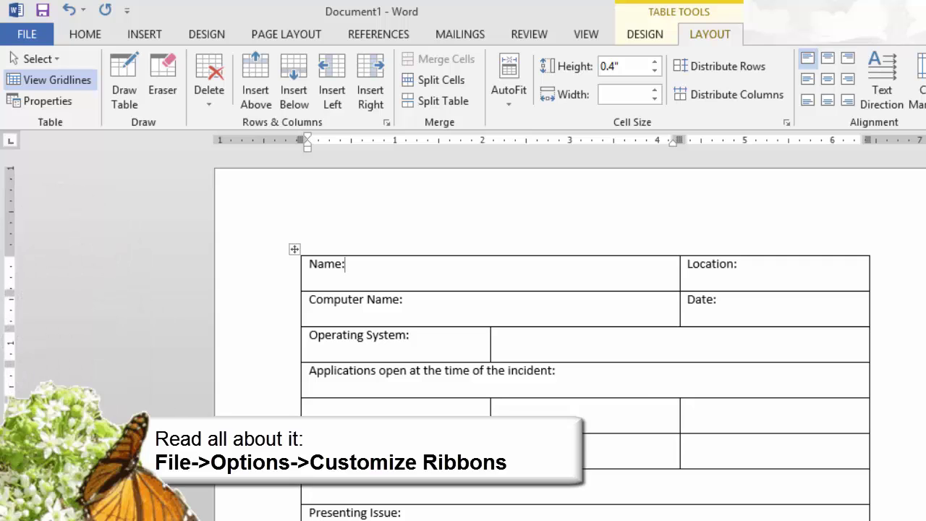
Step: Customize the ribbon in Word's options so that the Developer main tab is enabled
key("alt+f")
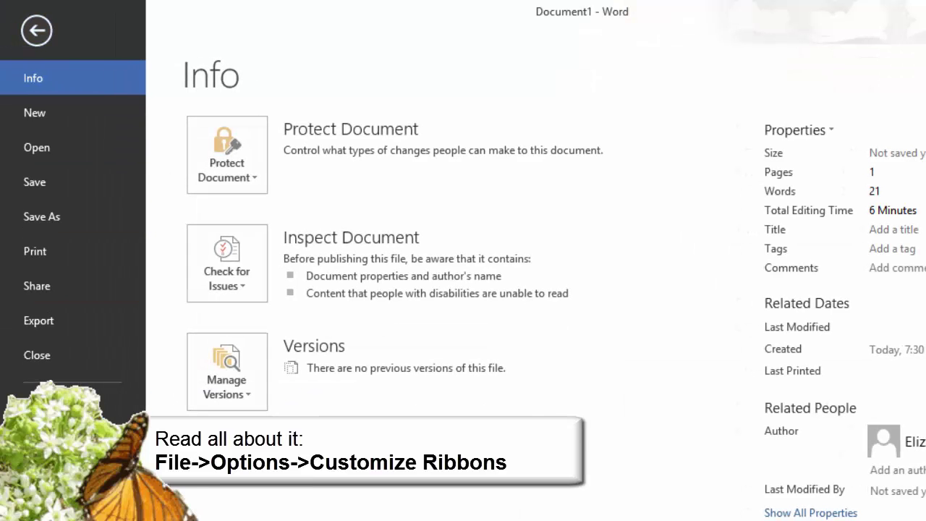
left_click(40, 453)
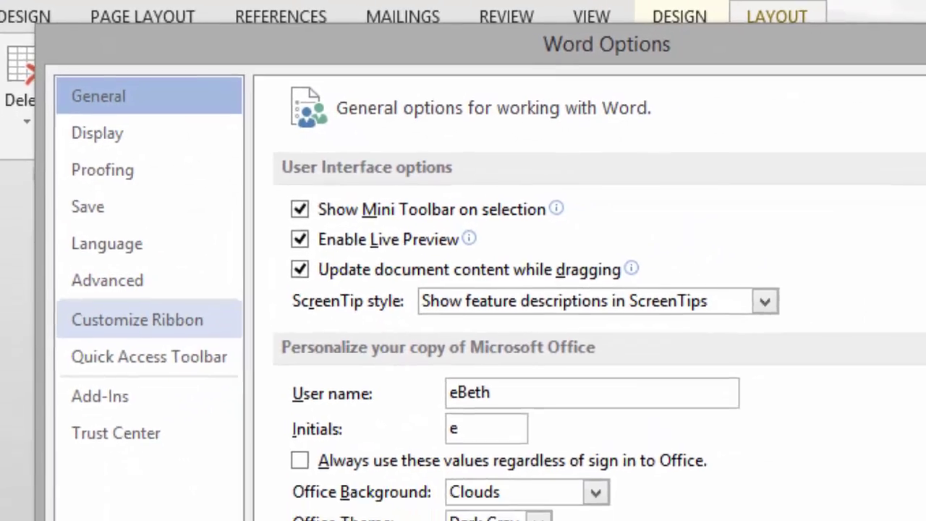
left_click(148, 347)
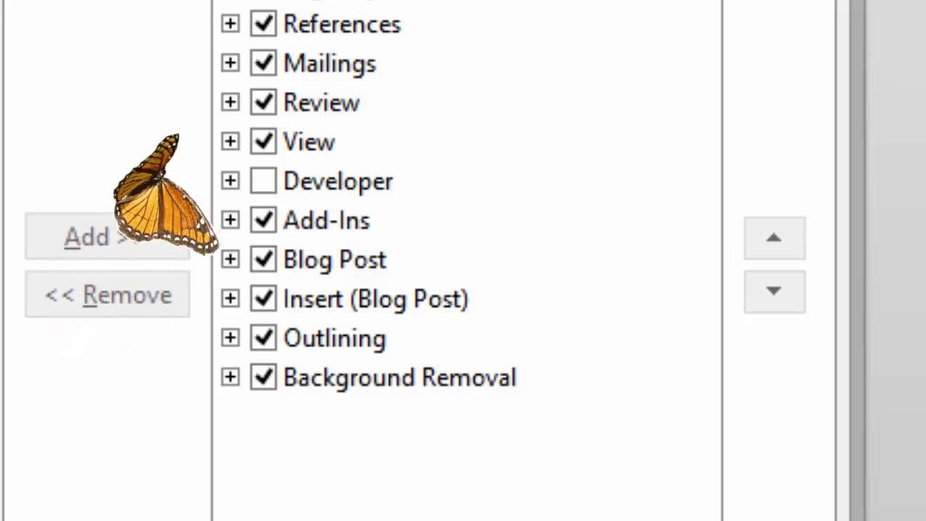
left_click(263, 180)
key("Right")
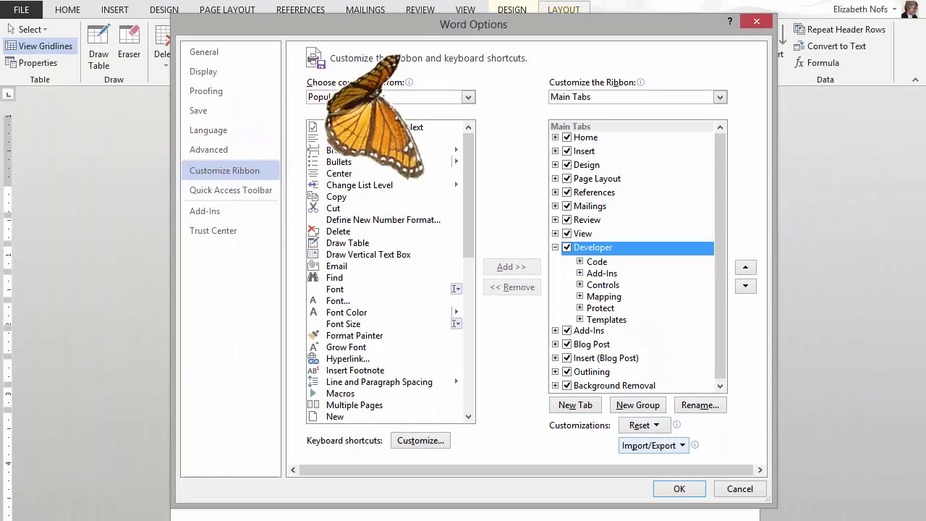
key("Return")
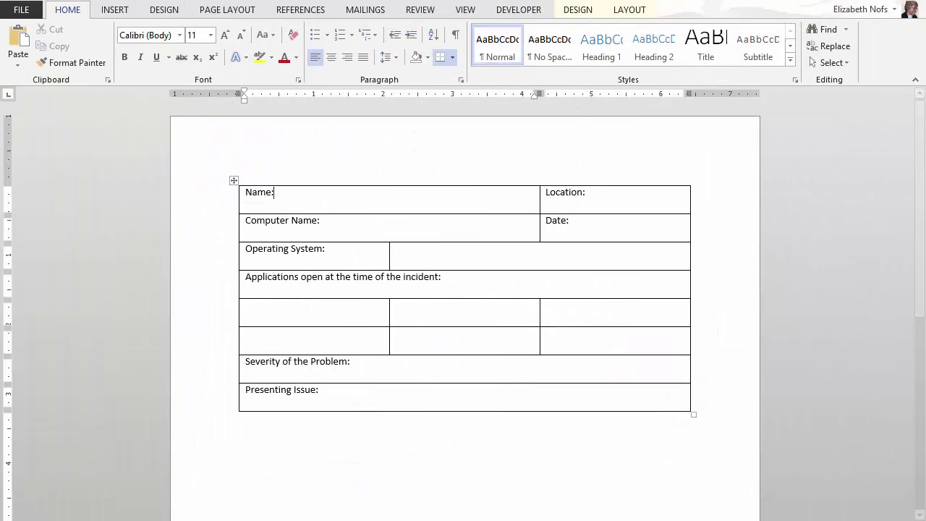
Step: Insert a rich text content control after "Name:" and a combo box content control after "Location:"
key("alt+l")
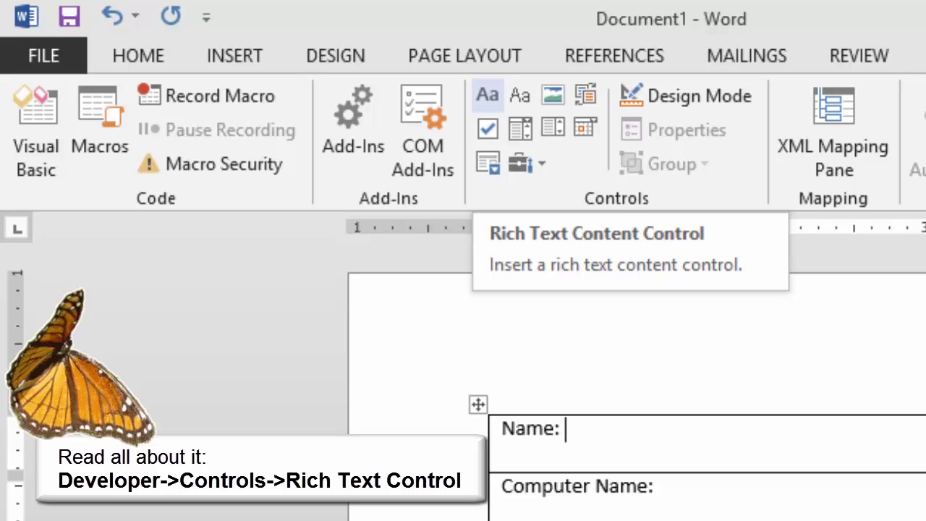
left_click(487, 95)
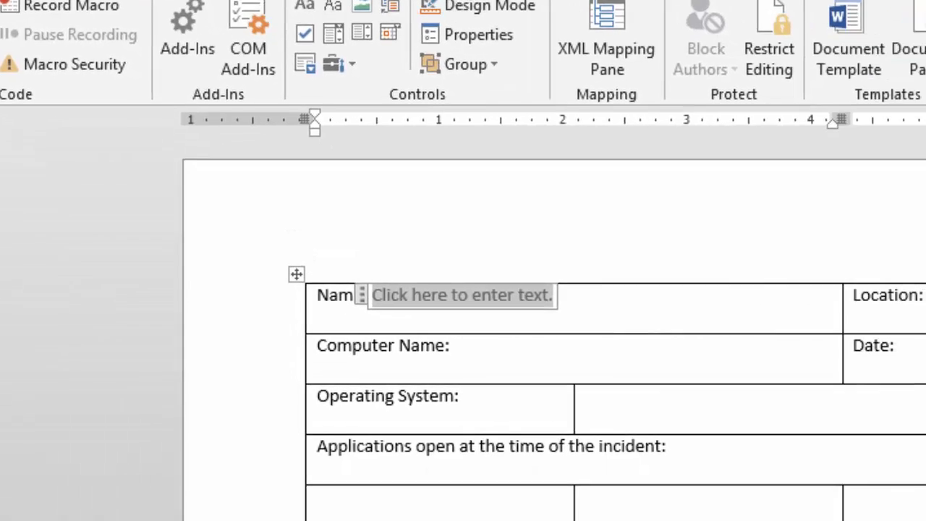
left_click(652, 162)
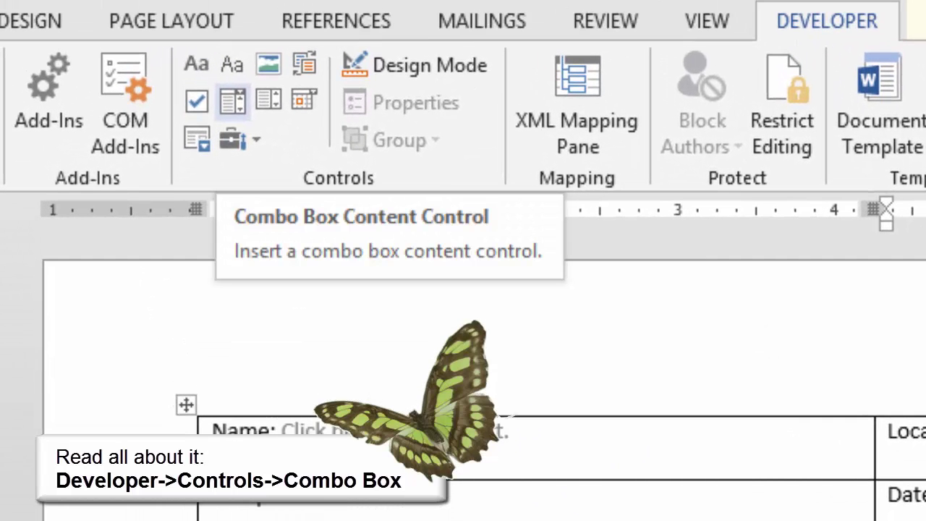
left_click(233, 101)
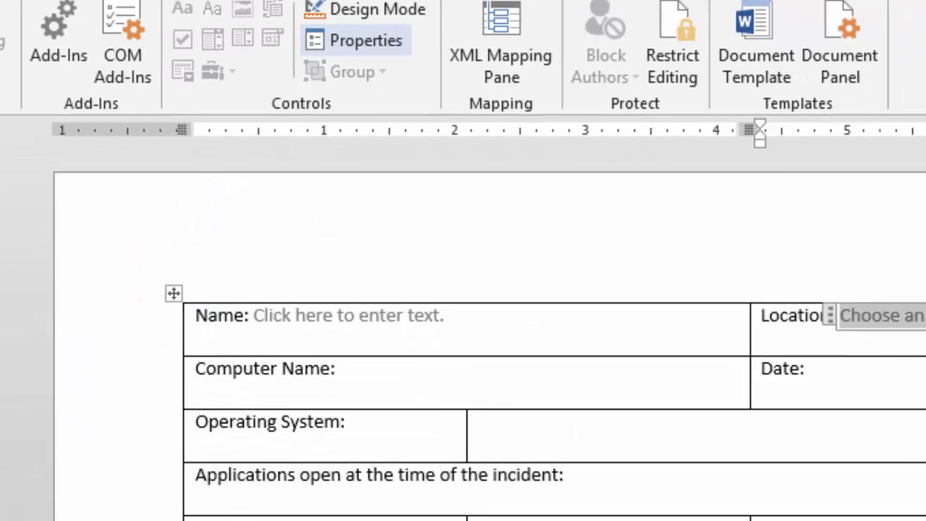
Step: Give the combo box control the title "Location" in its properties
left_click(405, 102)
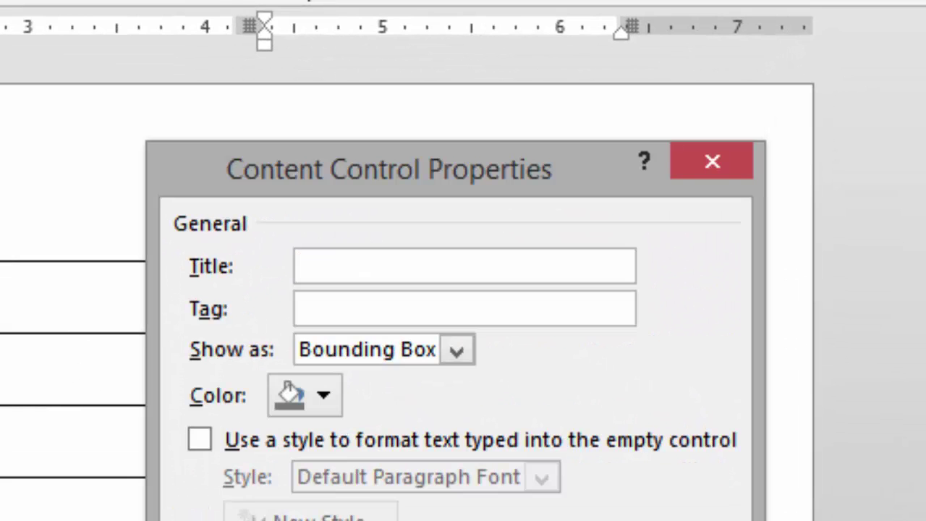
type("Location")
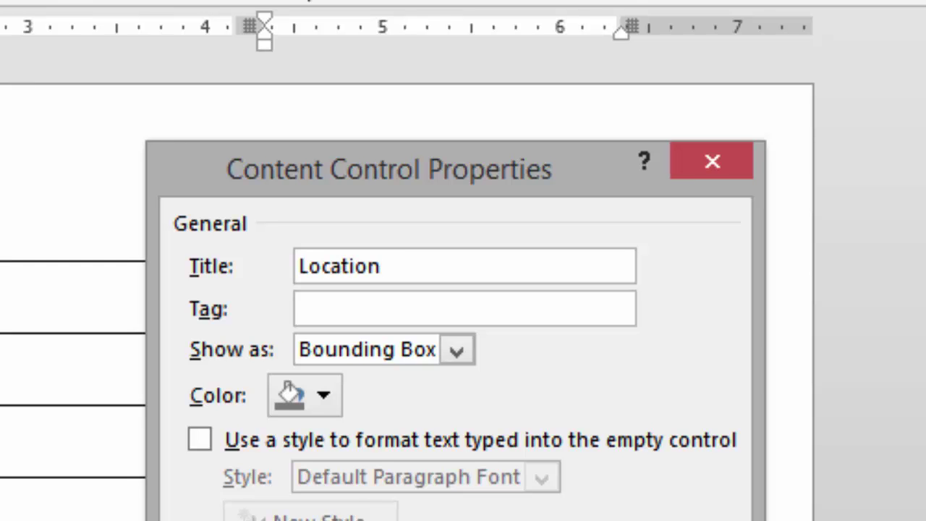
key("Tab")
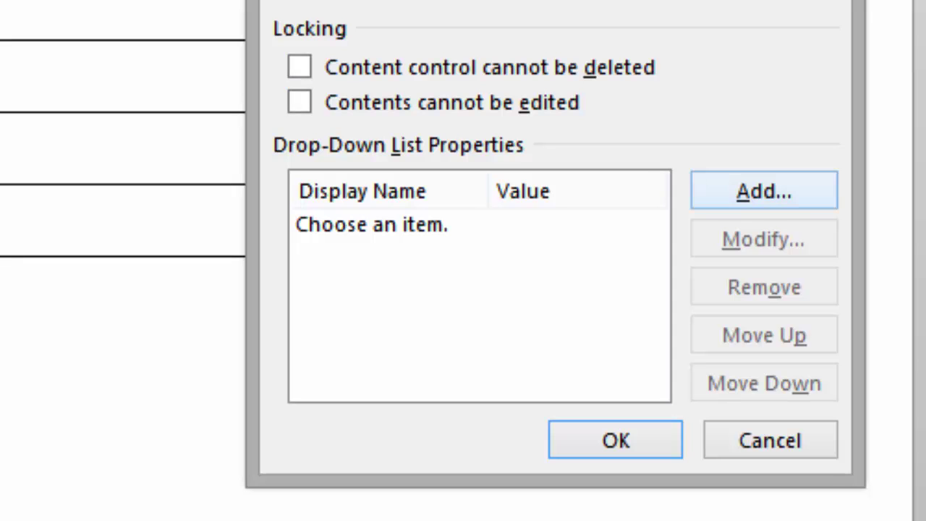
Step: Add the choices Red Room, Gold Room, Conference Room and Library to the Location combo box
key("alt+a")
type("Red Room")
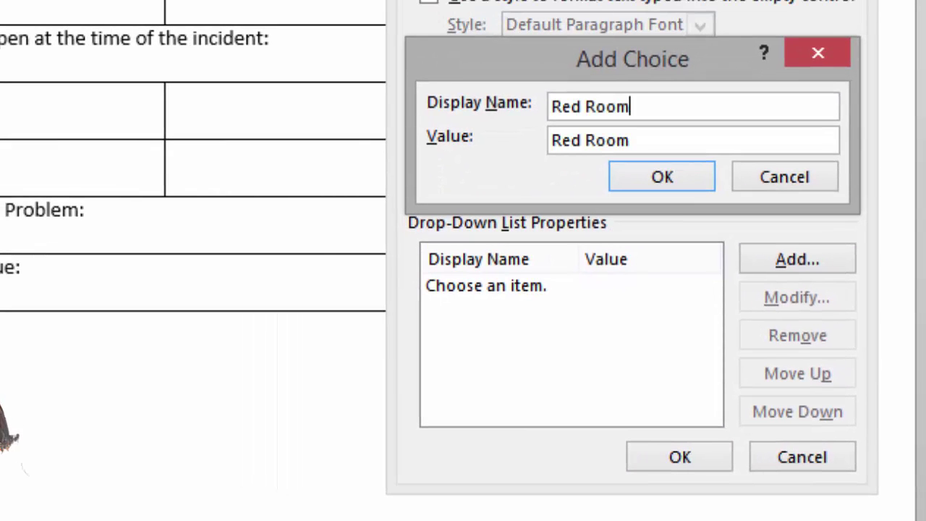
key("Return")
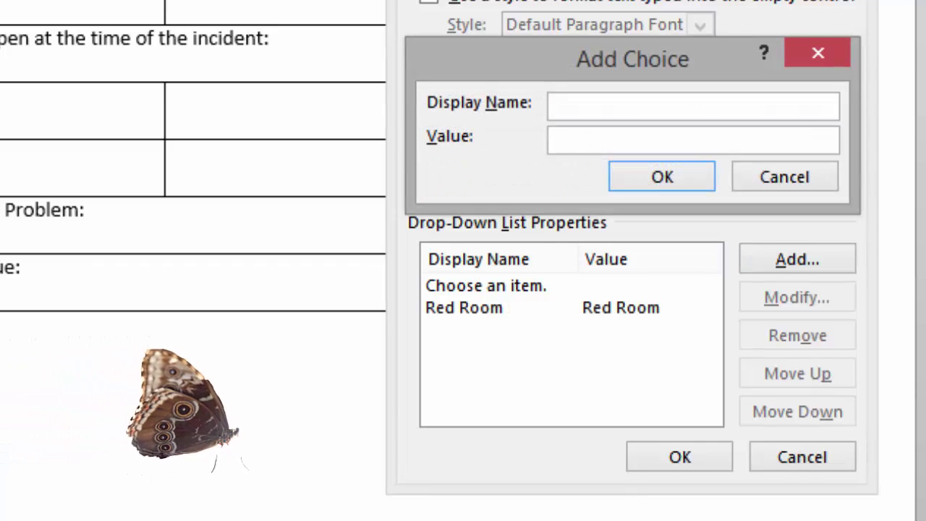
type("Gold Room")
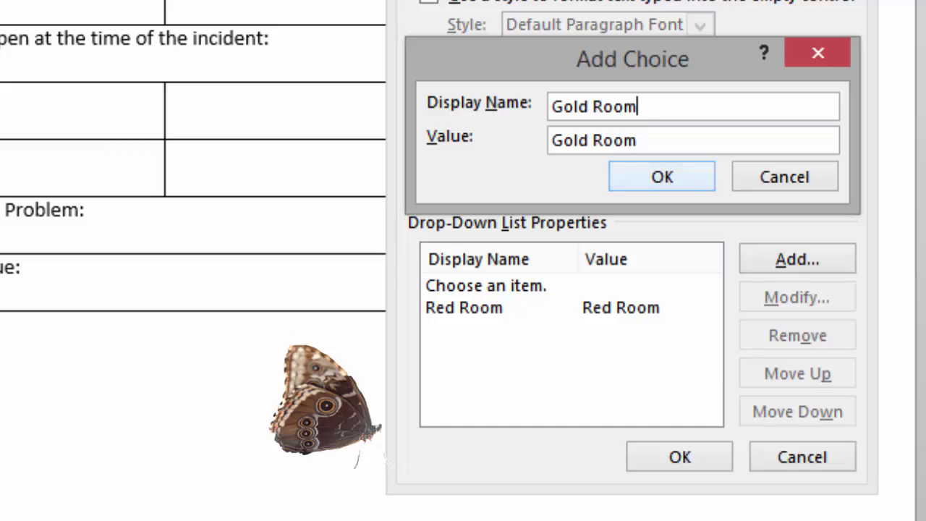
key("Return")
key("Return")
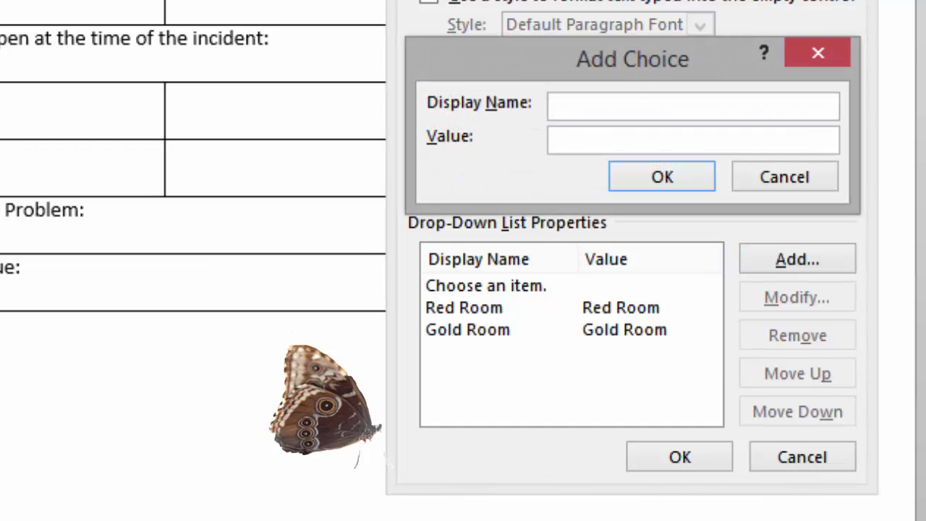
type("Conference R")
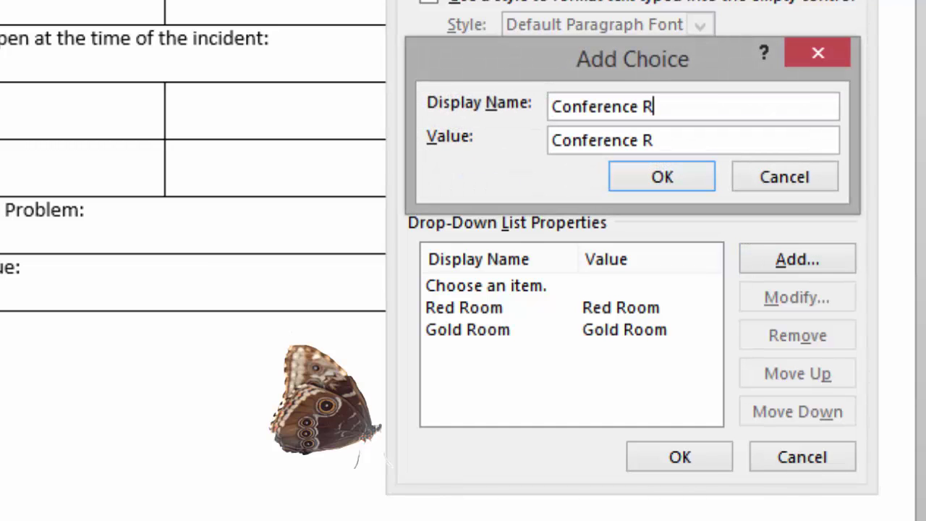
type("oom")
key("Return")
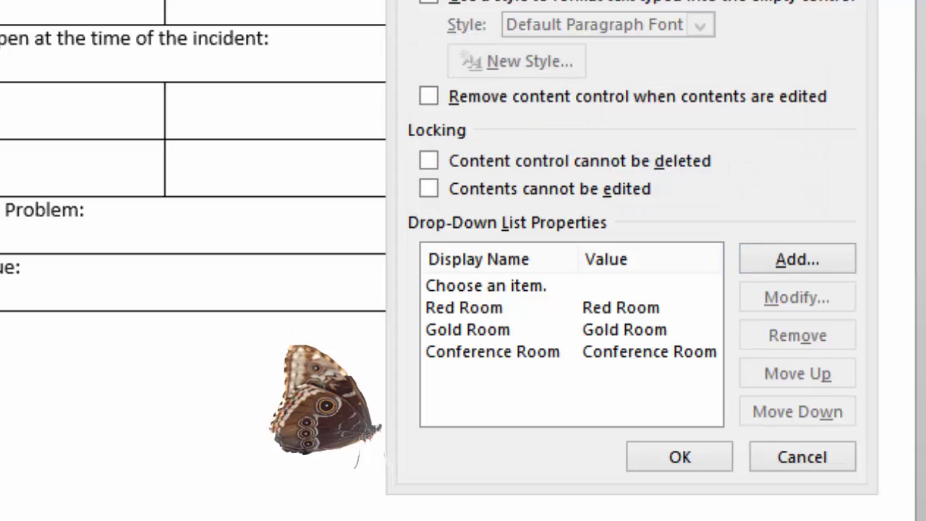
key("Return")
type("Lib")
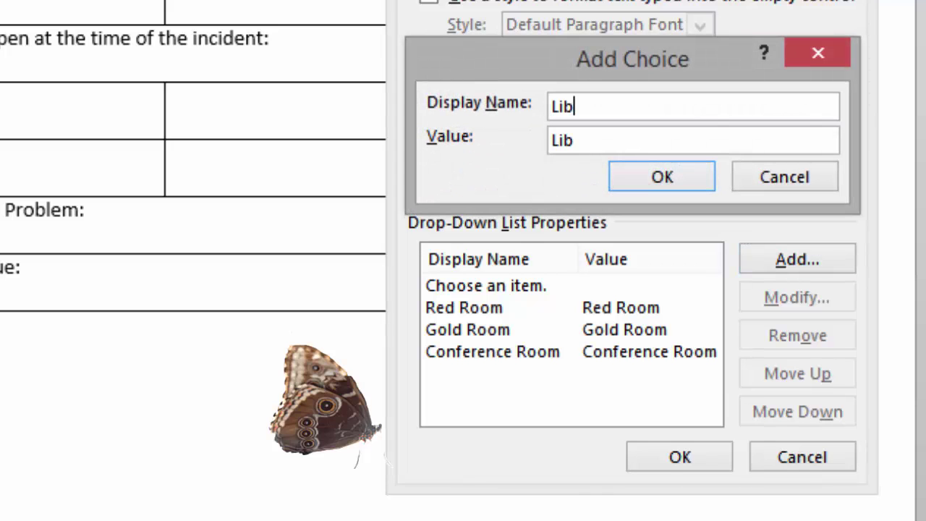
type("rary")
key("Return")
Step: Reorder the Location choices as Conference Room, Gold Room, Library, Red Room, and check the resulting drop-down list in the form
left_click(499, 308)
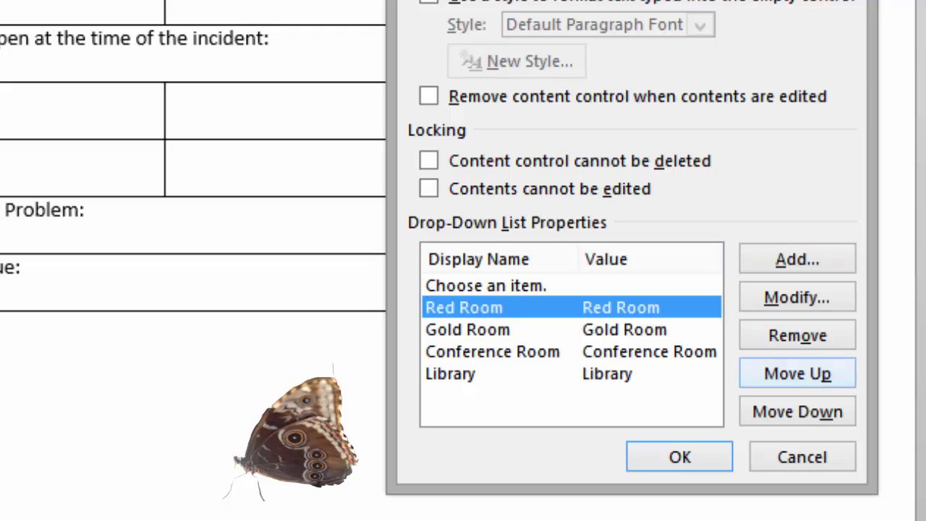
left_click(797, 410)
left_click(797, 411)
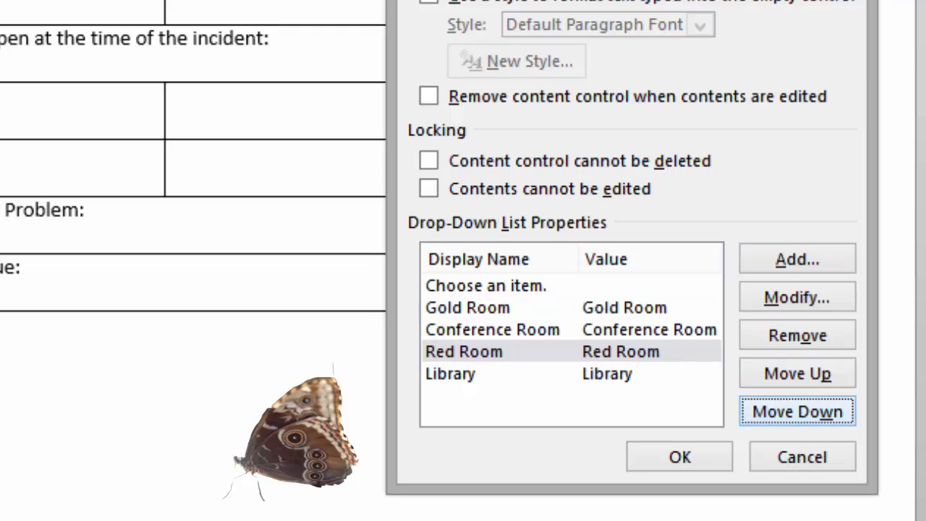
left_click(797, 411)
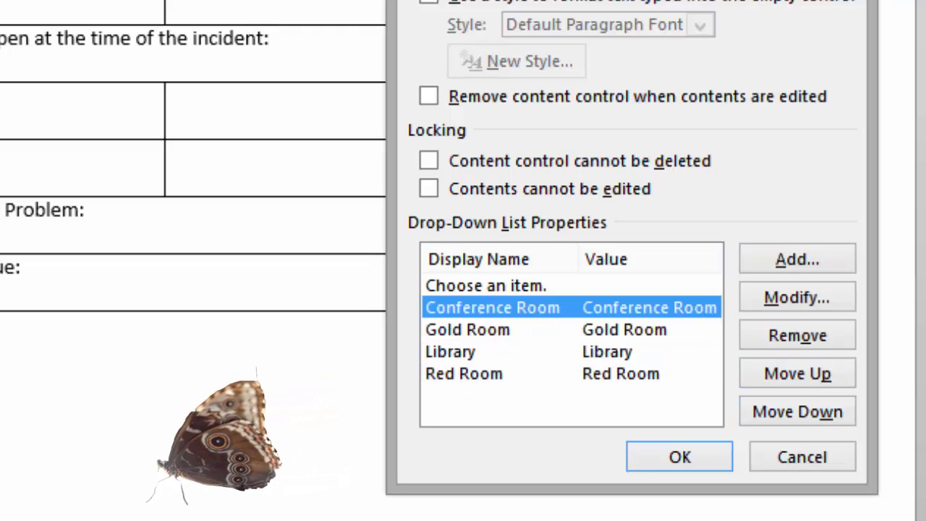
key("Return")
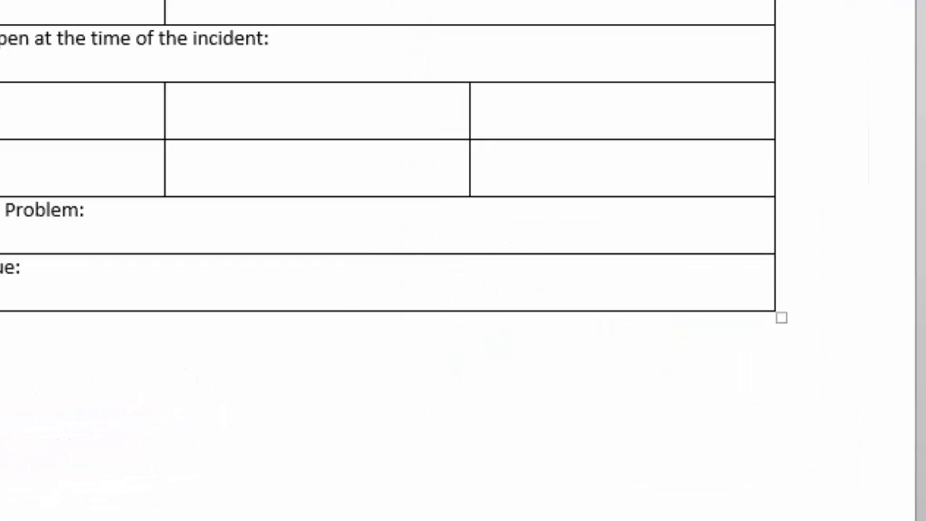
key("alt+Down")
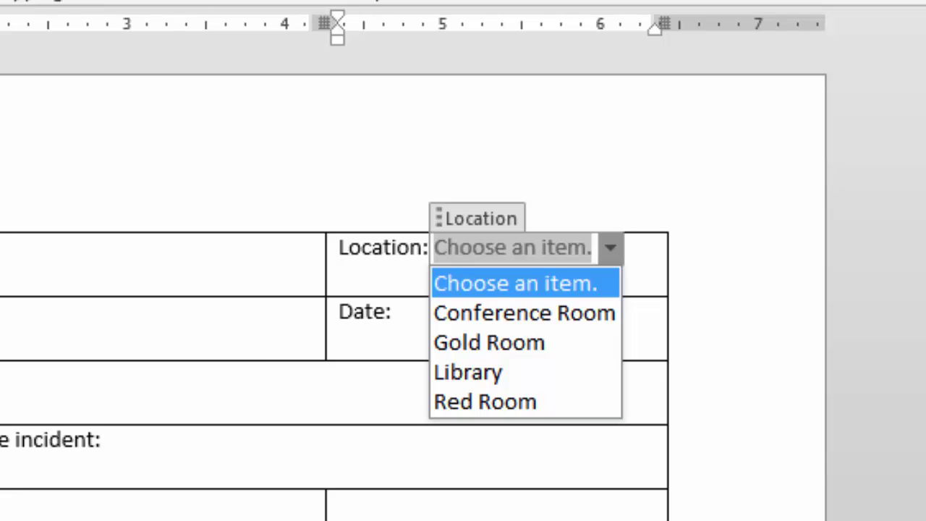
key("Escape")
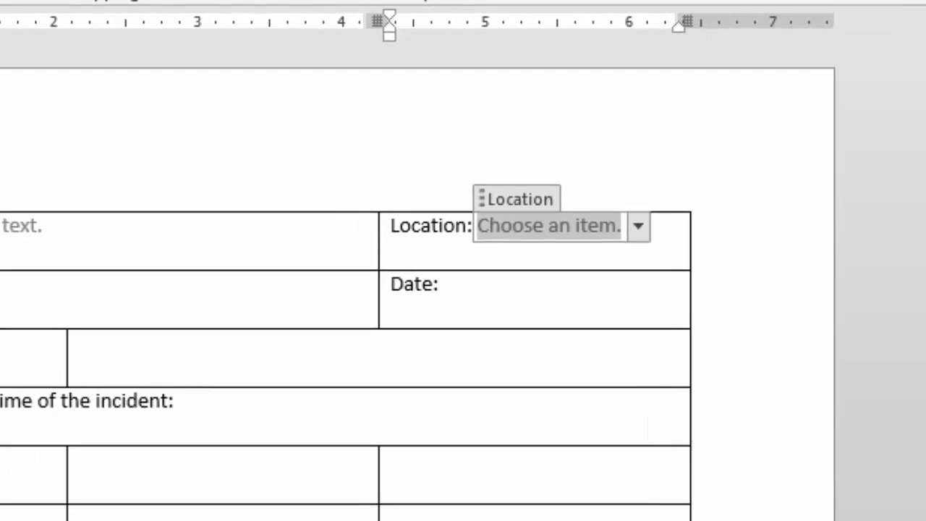
Step: Insert a date picker content control after "Date:" and preview its calendar without choosing a date
left_click(391, 311)
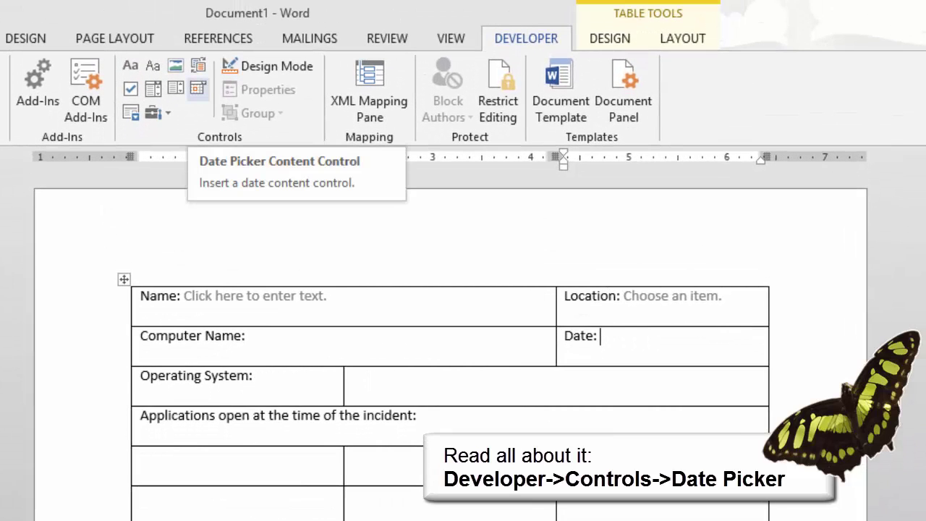
left_click(197, 88)
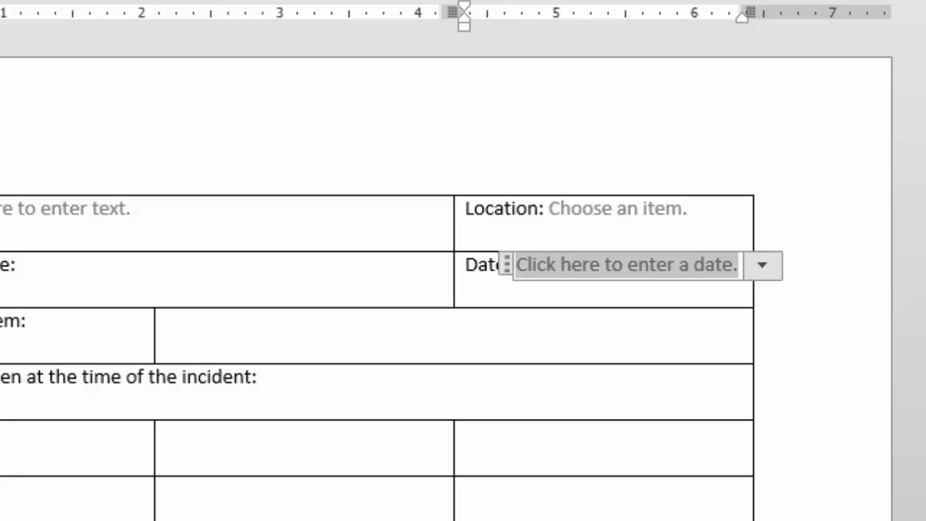
key("alt+Down")
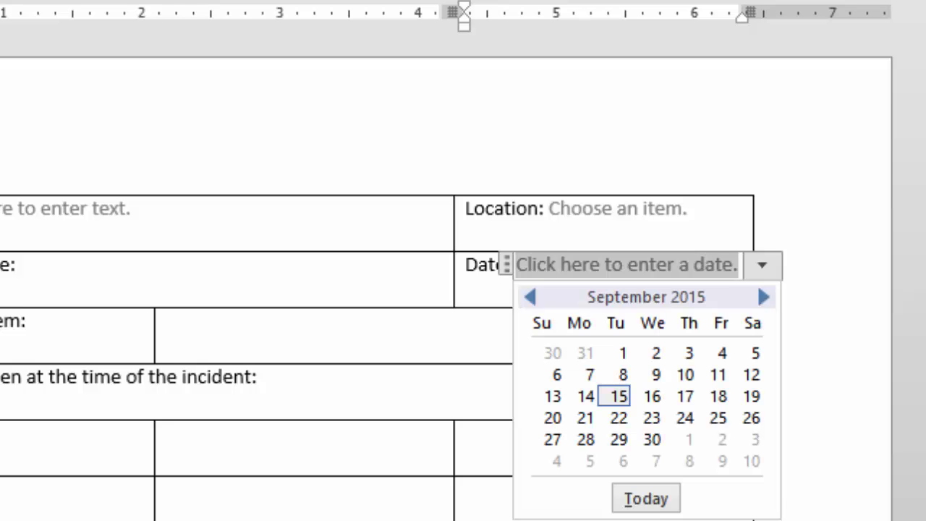
key("Escape")
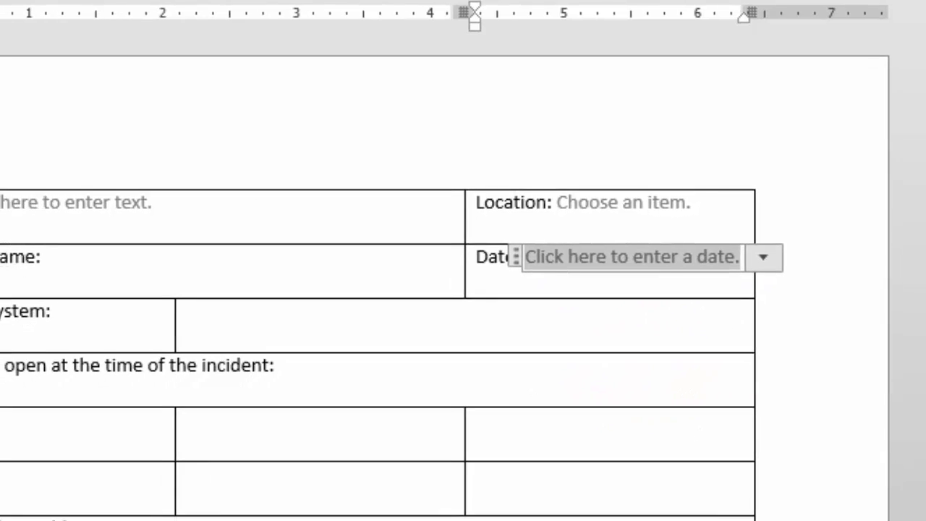
Step: Insert a combo box content control in the cell beside "Operating System:" and give it the title "Operating System"
left_click(167, 321)
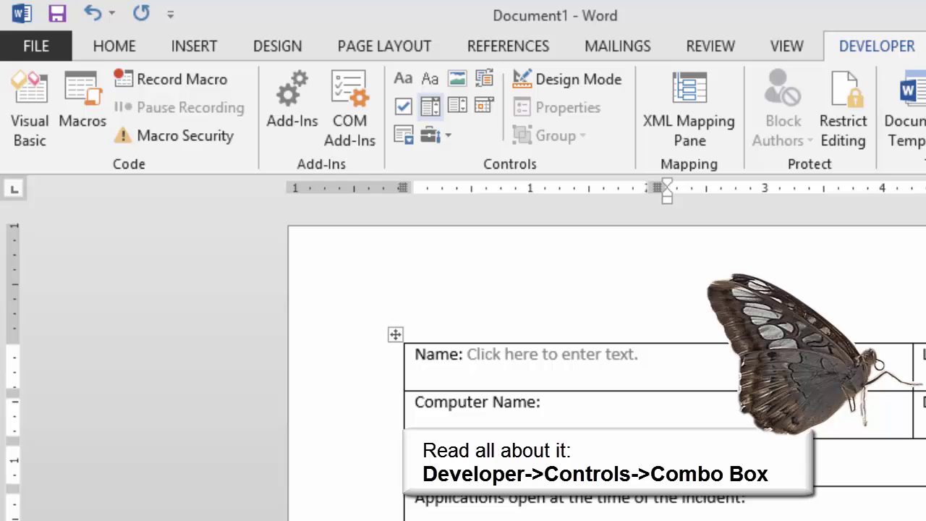
left_click(429, 107)
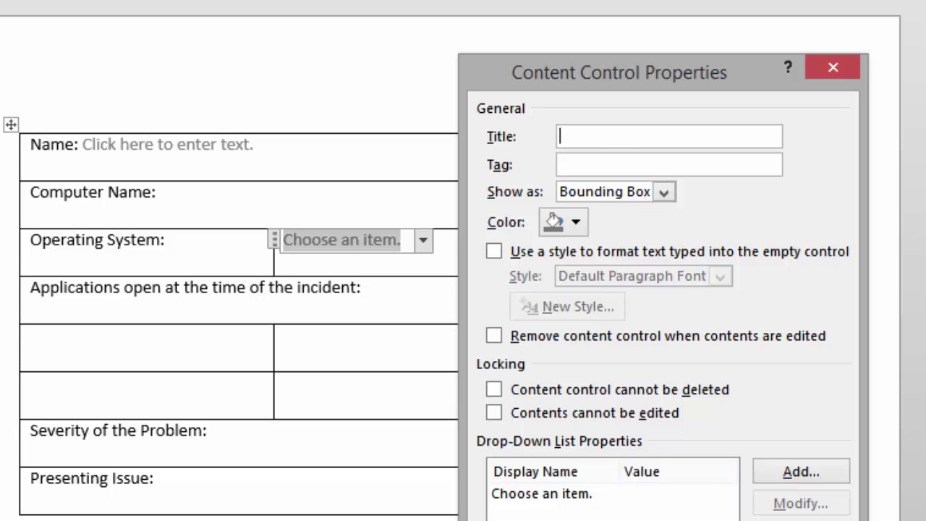
type("Operating System")
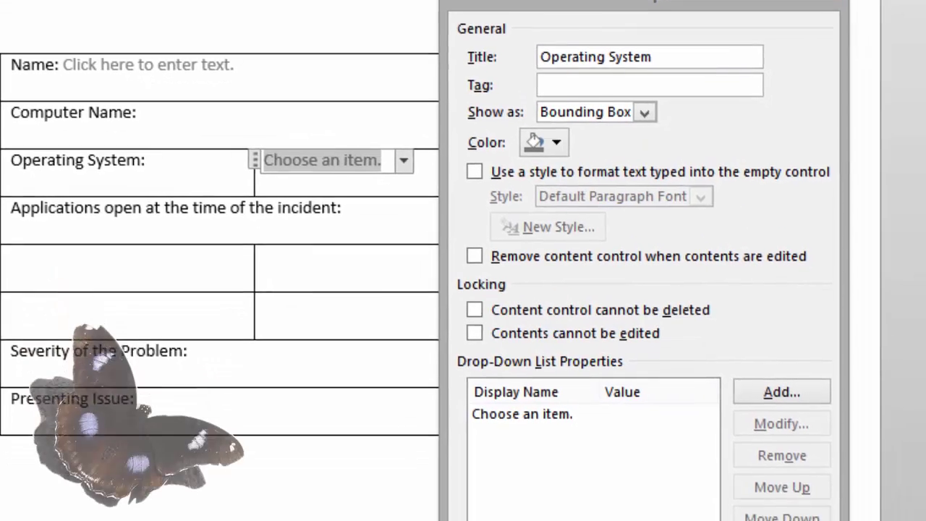
Step: Add the choices Windows 10, Windows 8, Windows 7, Windows XP and Apples OS 10 to the Operating System combo box
key("alt+a")
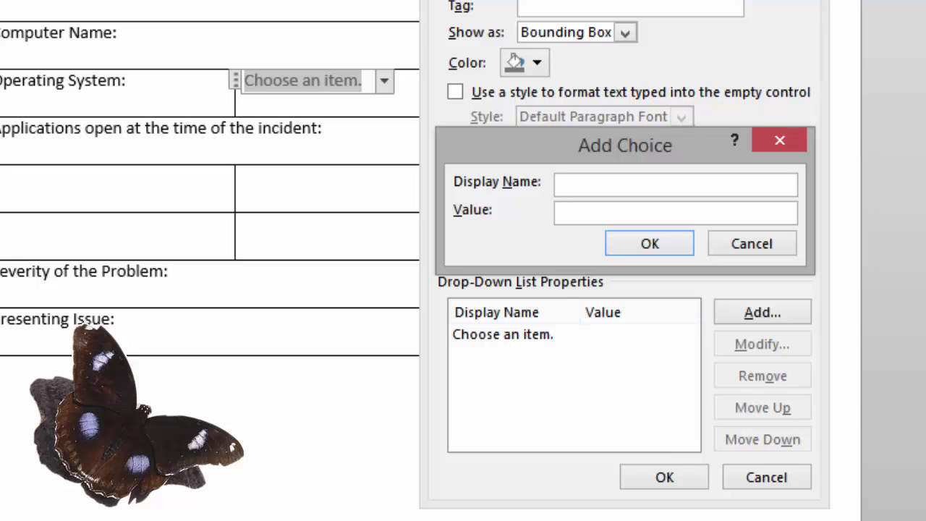
type("Windows 10")
key("Return")
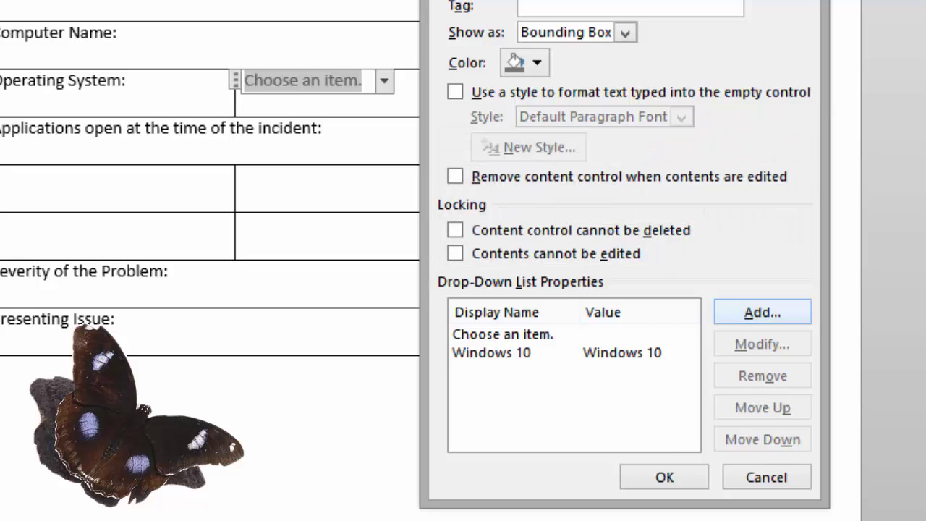
key("alt+a")
type("Windows 8")
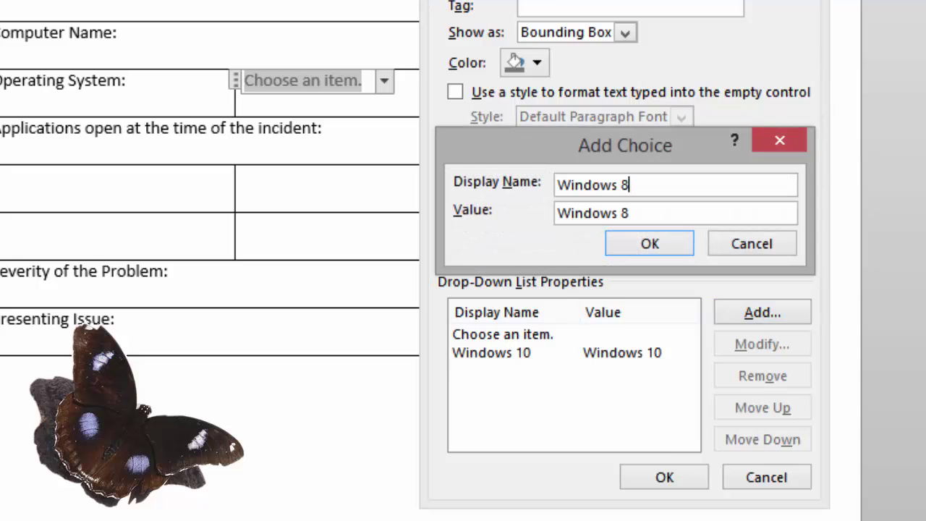
key("Return")
key("alt+a")
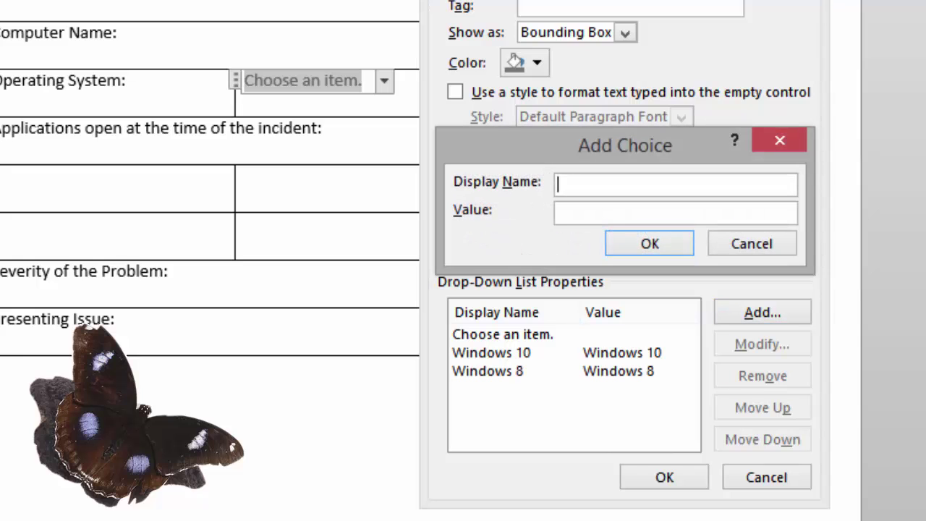
type("Windows 7")
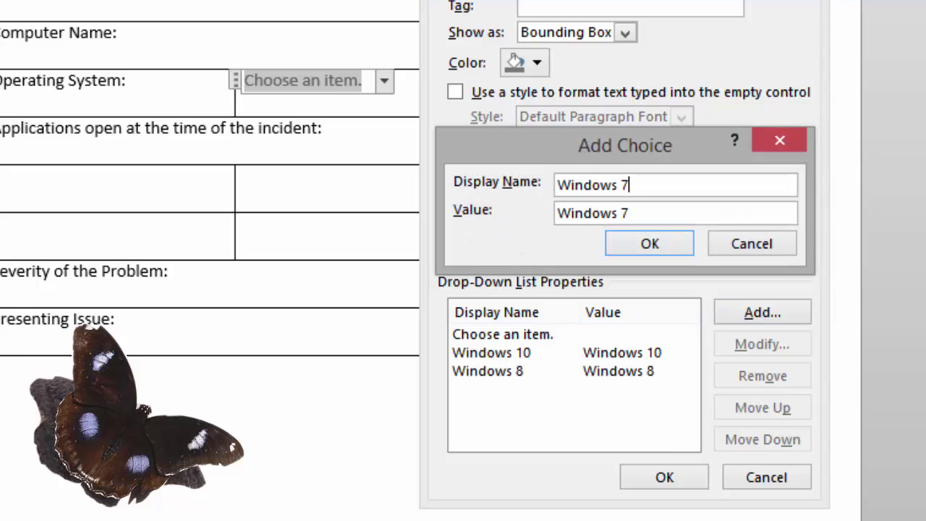
key("Return")
key("alt+a")
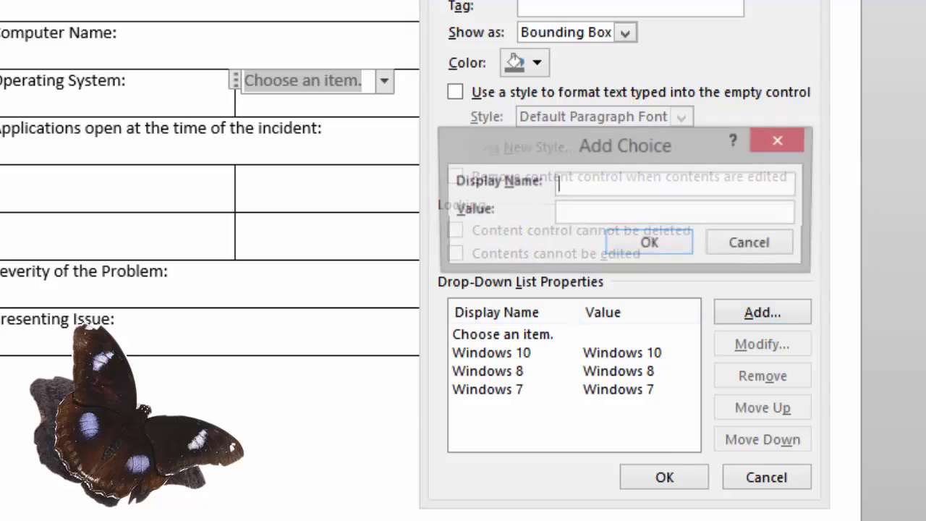
type("Windows XP")
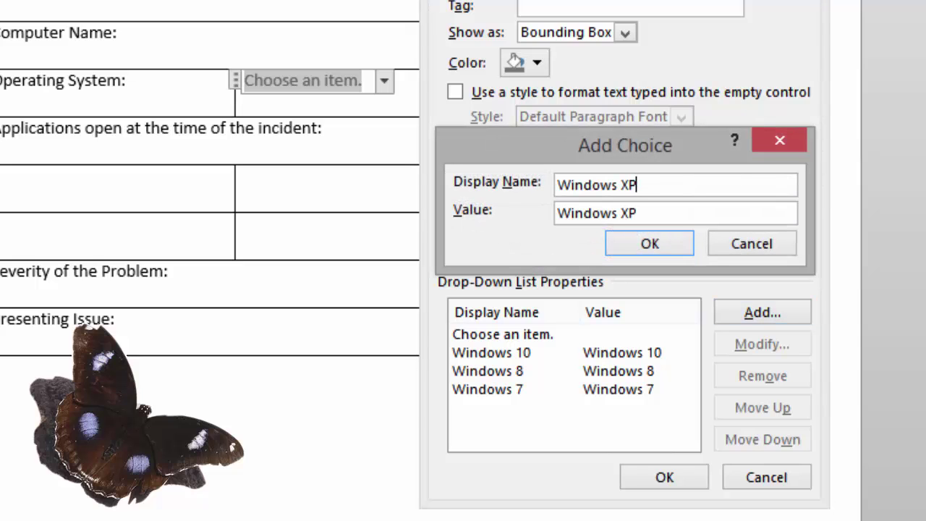
key("Return")
key("alt+a")
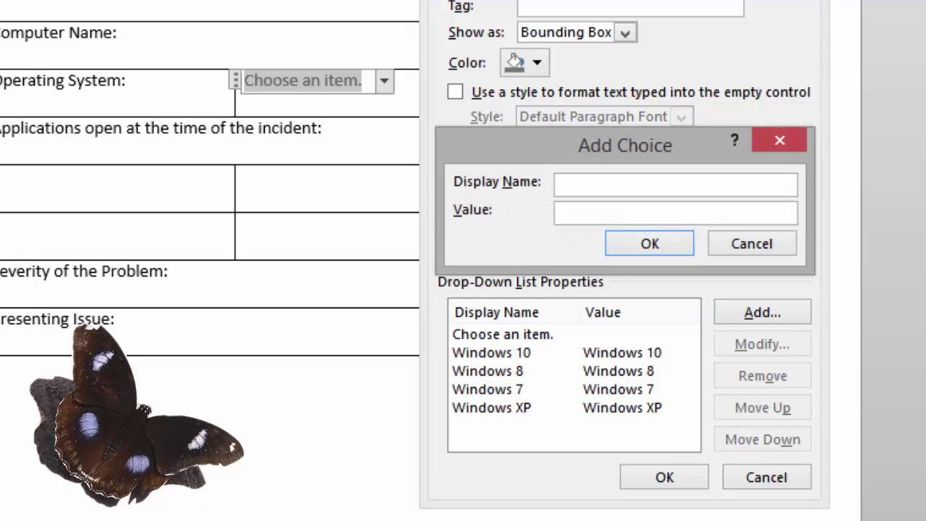
type("Apples OS 10")
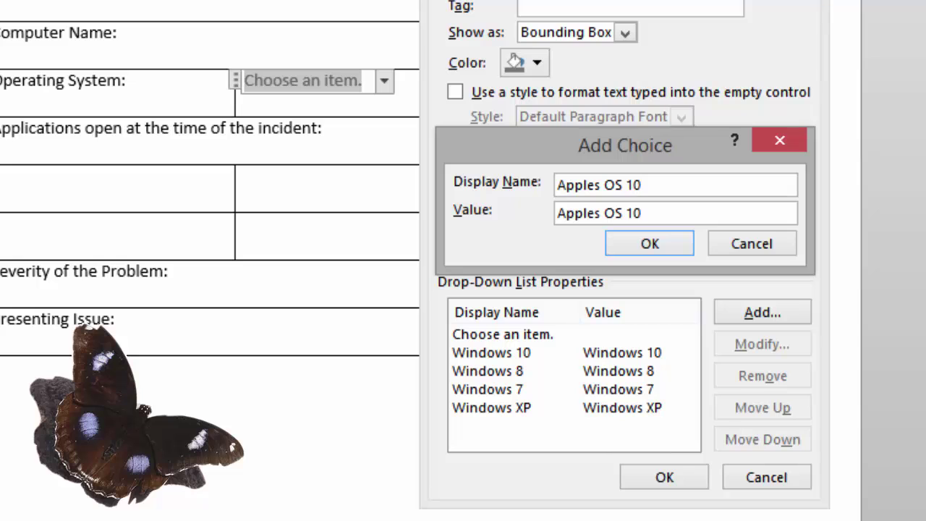
key("Return")
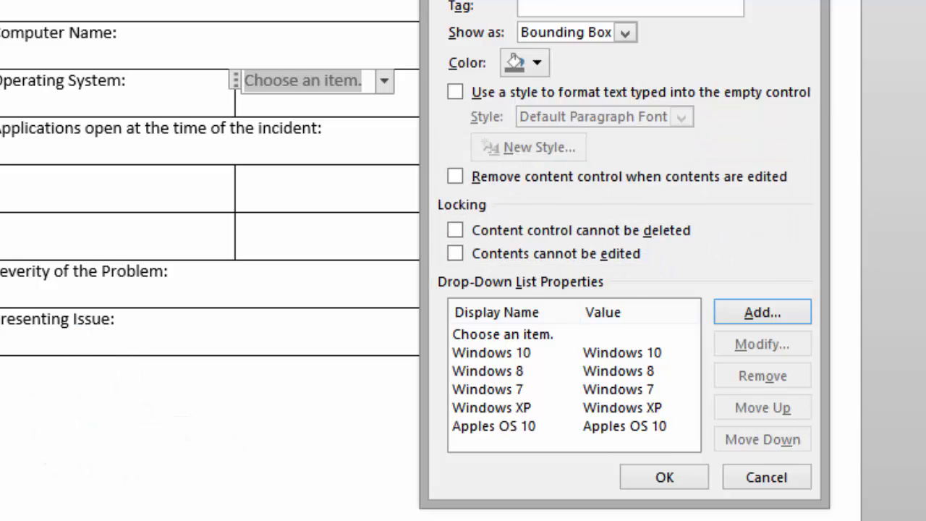
Step: Correct the "Apples OS 10" choice to "Apple OS 10" and preview the Operating System drop-down list in the form
left_click(493, 426)
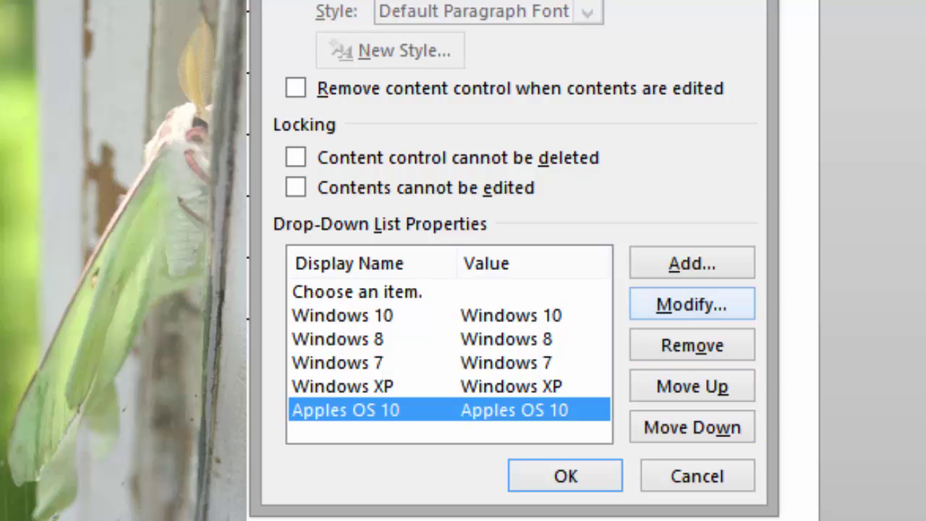
left_click(691, 305)
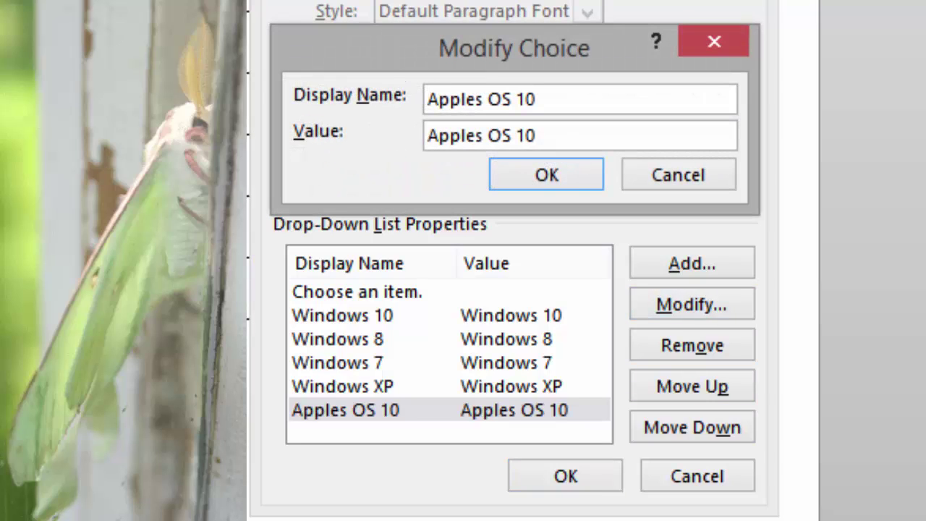
left_click(483, 99)
key("BackSpace")
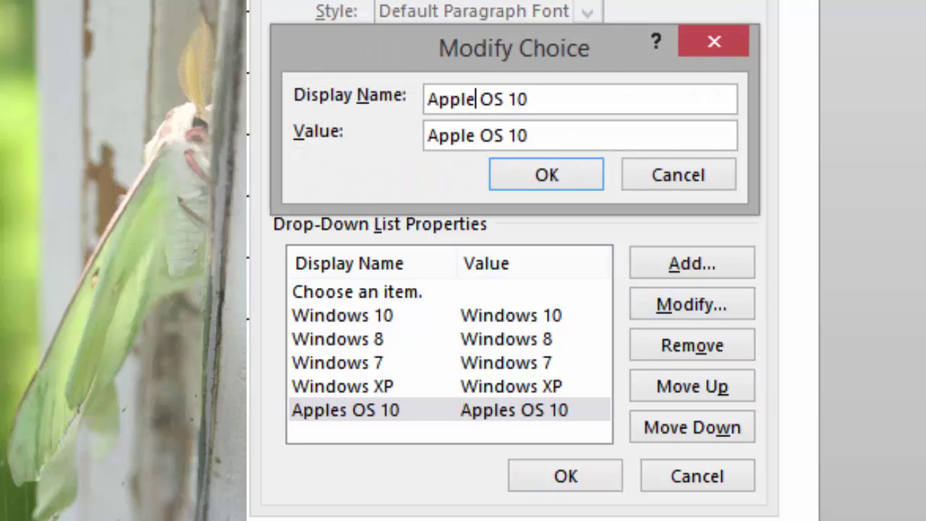
key("Return")
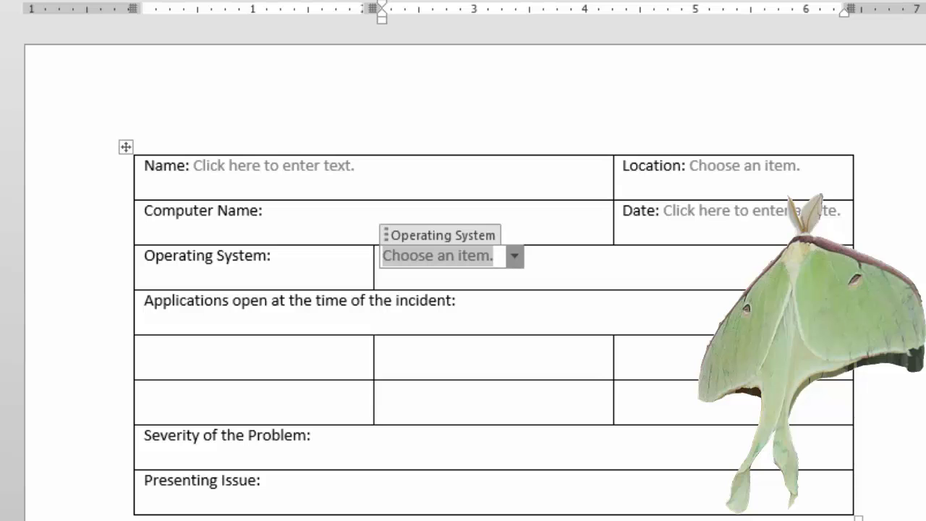
key("alt+Down")
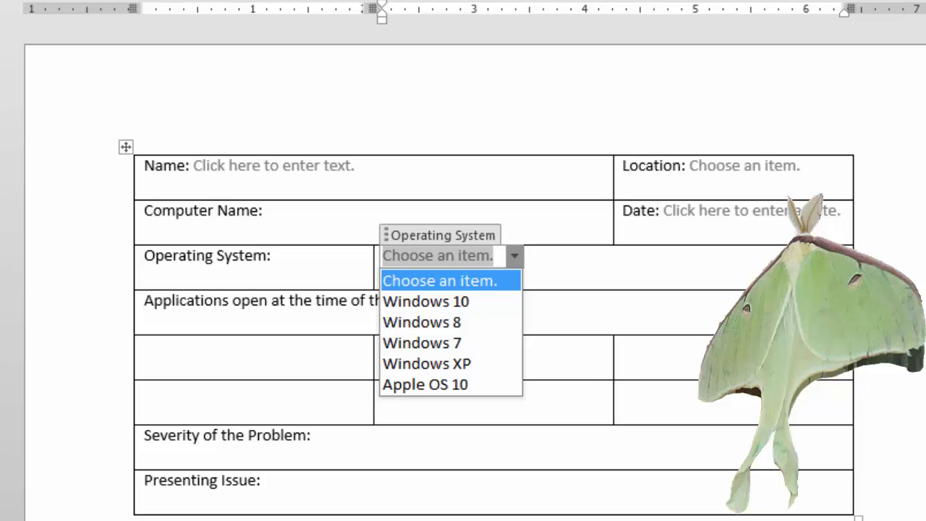
key("Escape")
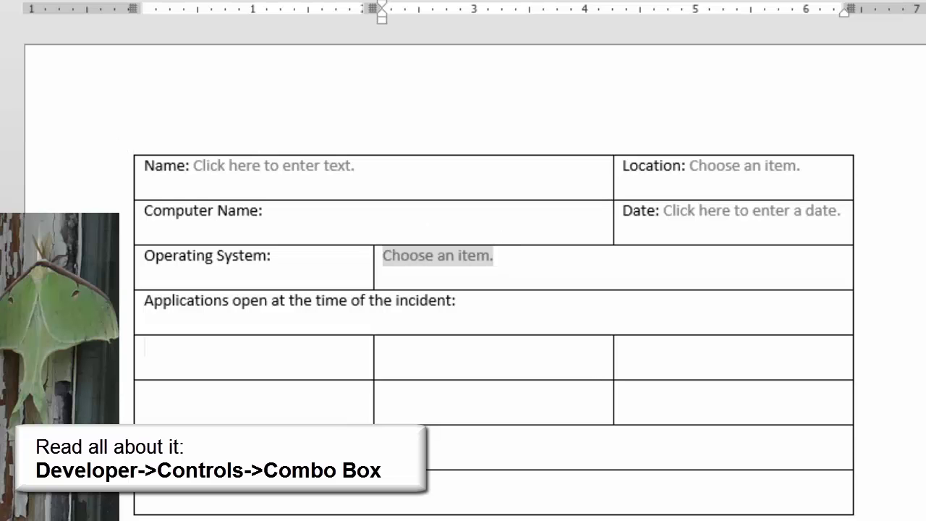
Step: Insert a combo box in the first cell below "Applications open at the time of the incident:" and title it "Apps"
left_click(144, 346)
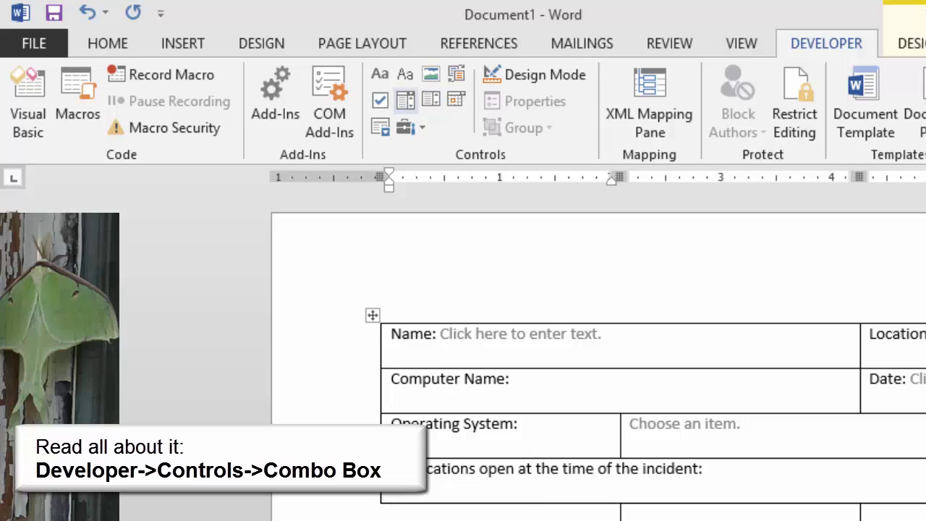
left_click(405, 99)
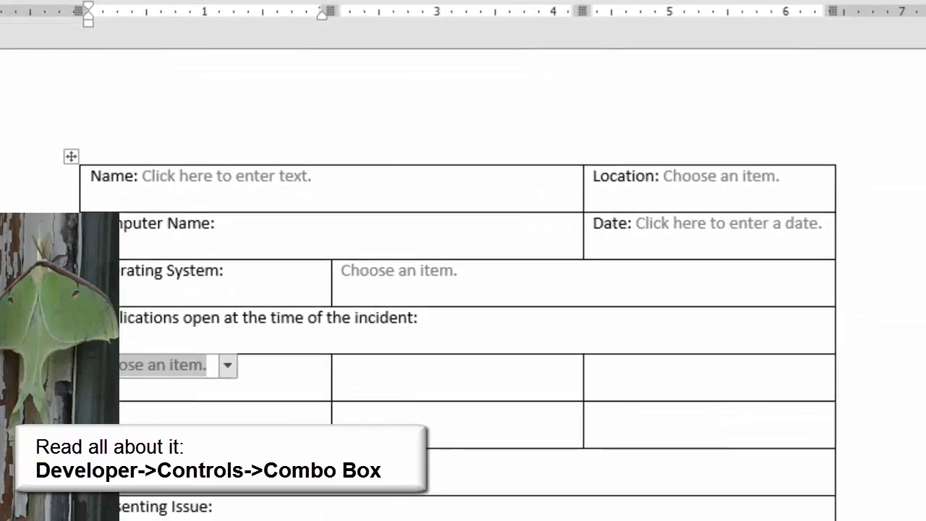
left_click(525, 101)
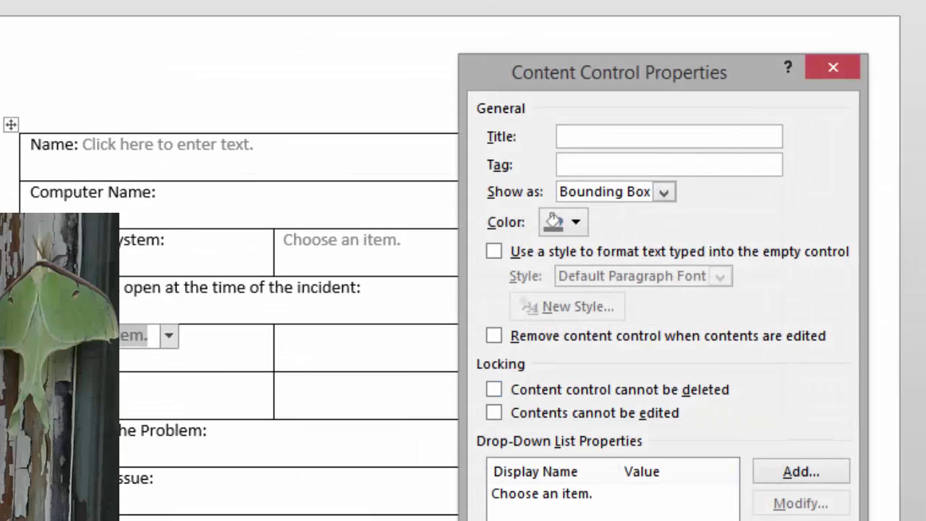
type("Apps")
Step: Add the choices Microsoft Word, Microsoft Excel, Microsoft PowerPoint, Microsoft Access and FireFox Browser to the Apps combo box
type("Microsoft")
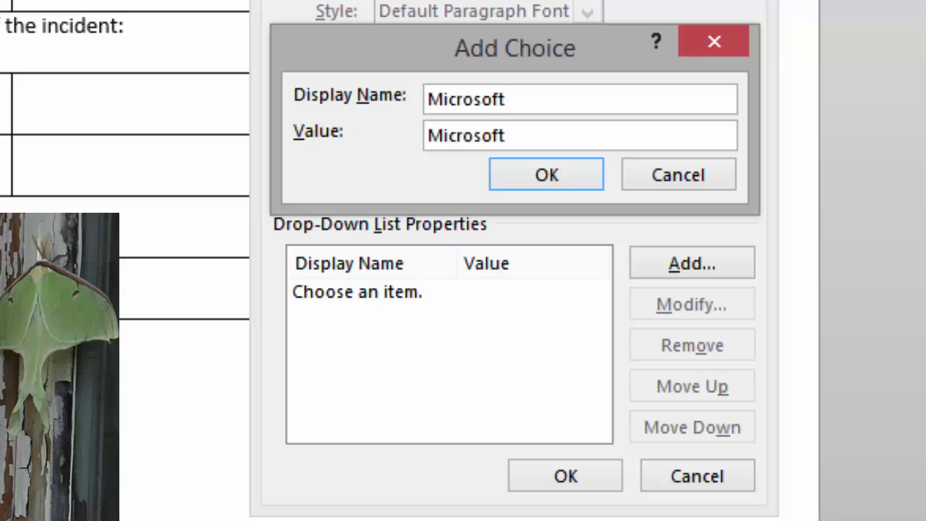
type(" Word")
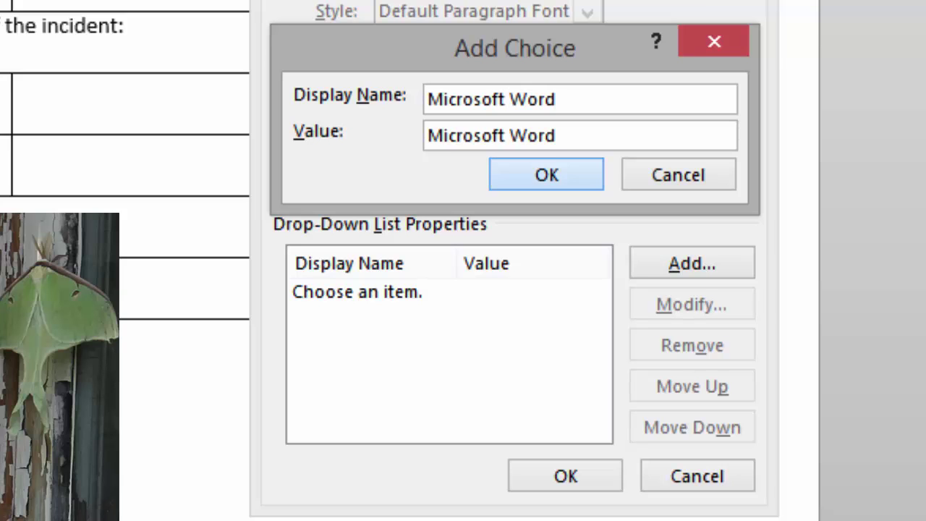
key("Return")
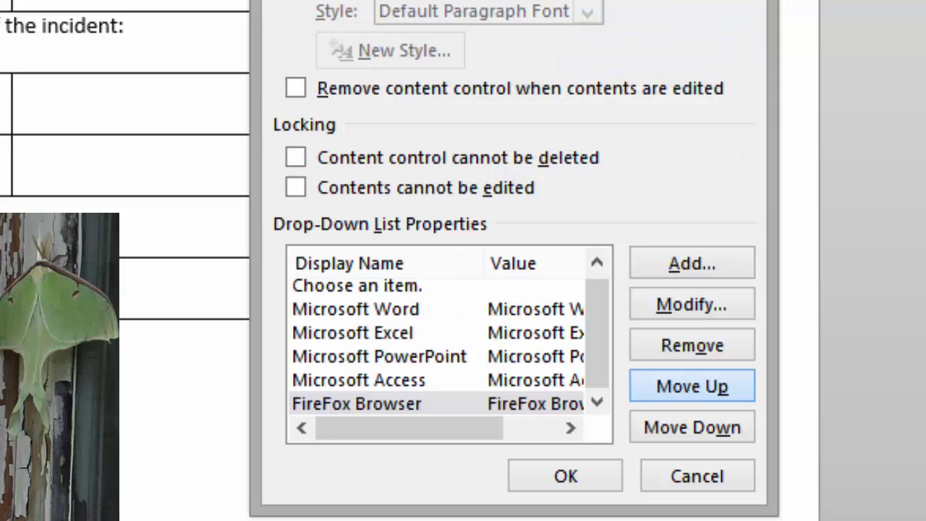
Step: Reorder the Apps choices as FireFox Browser, Microsoft Access, Microsoft Excel, Microsoft PowerPoint, Microsoft Word, and preview the resulting list
left_click(692, 386)
left_click(692, 386)
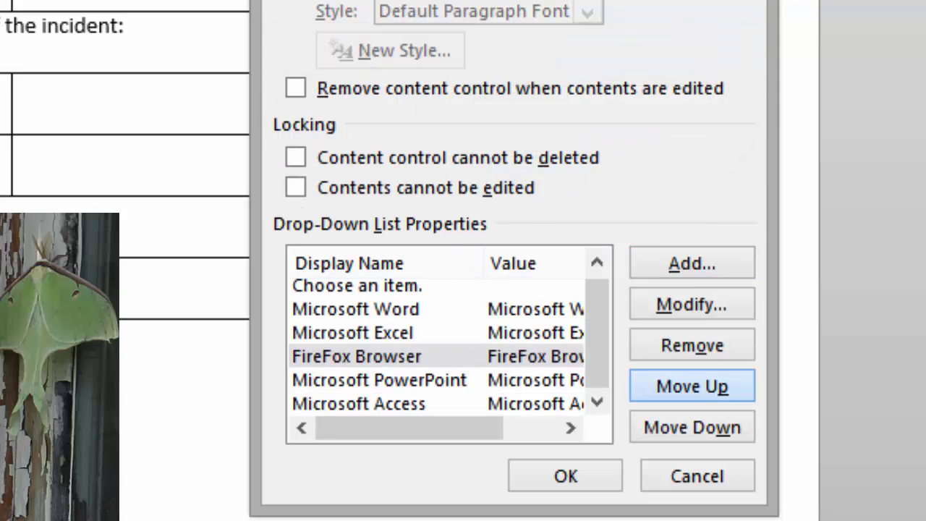
left_click(692, 386)
left_click(692, 386)
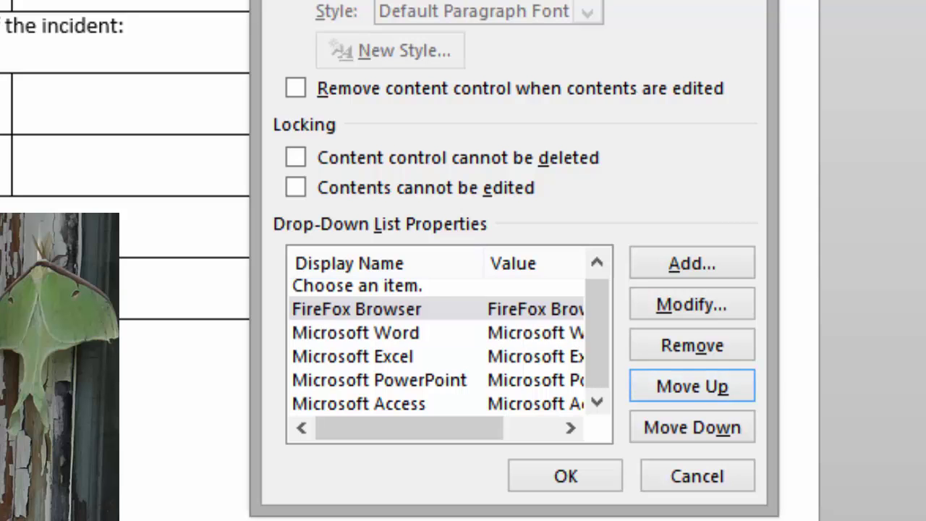
left_click(355, 332)
left_click(692, 427)
left_click(698, 431)
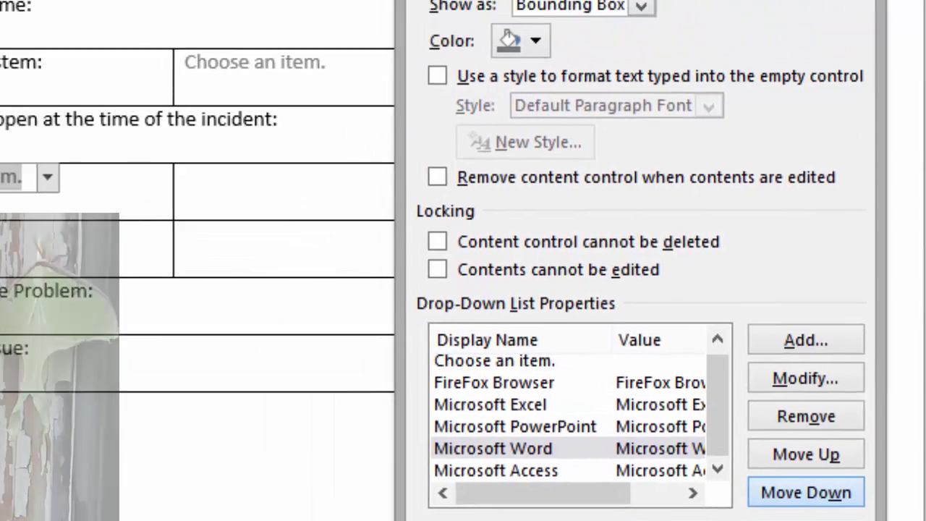
left_click(573, 479)
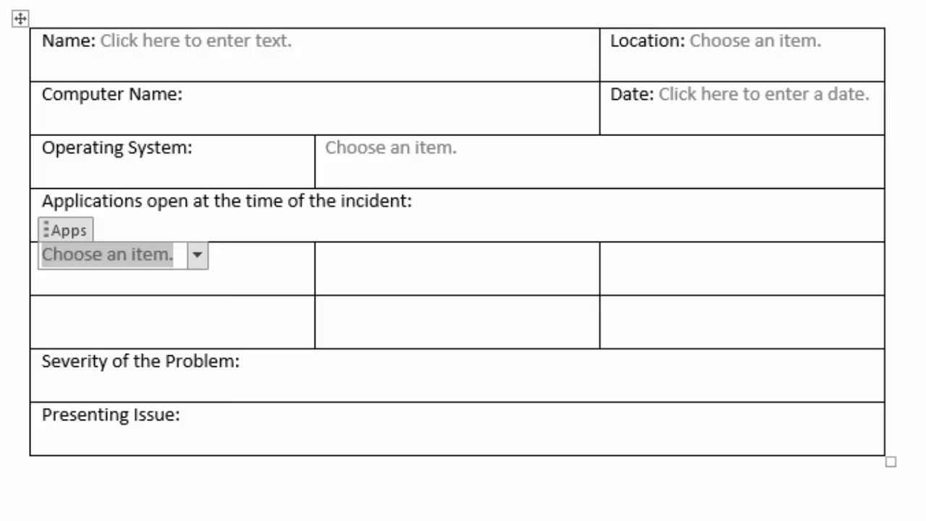
key("alt+Down")
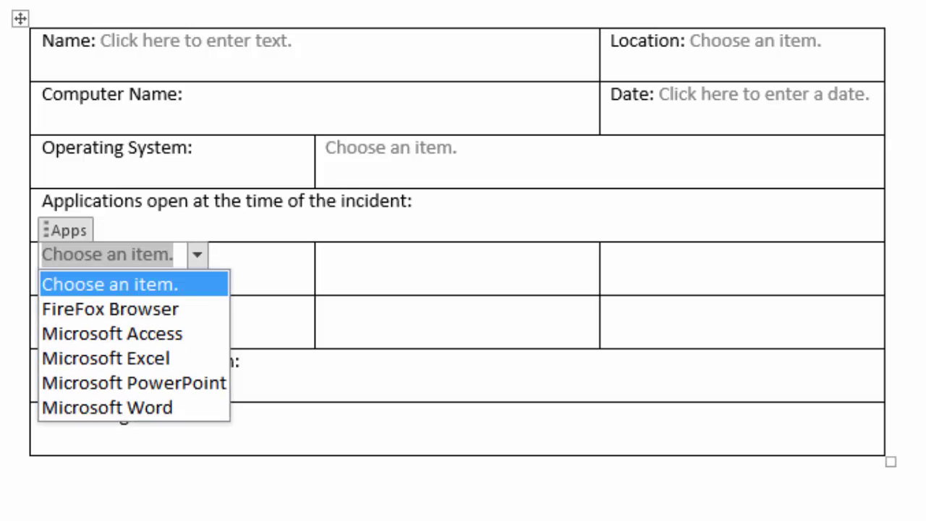
key("Escape")
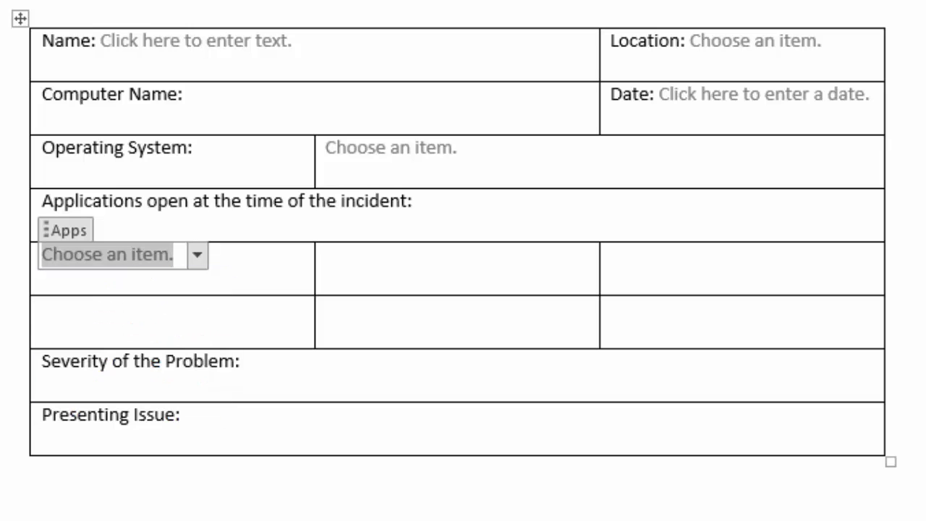
Step: Copy the Apps combo box into the five remaining empty cells of the two three-column rows above "Severity of the Problem:"
left_click(325, 254)
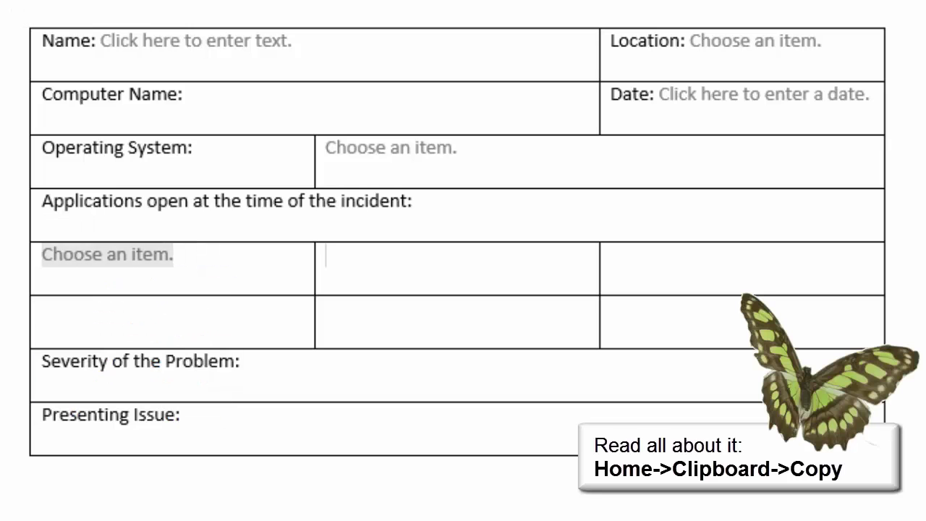
type("Choose an item.")
left_click(610, 255)
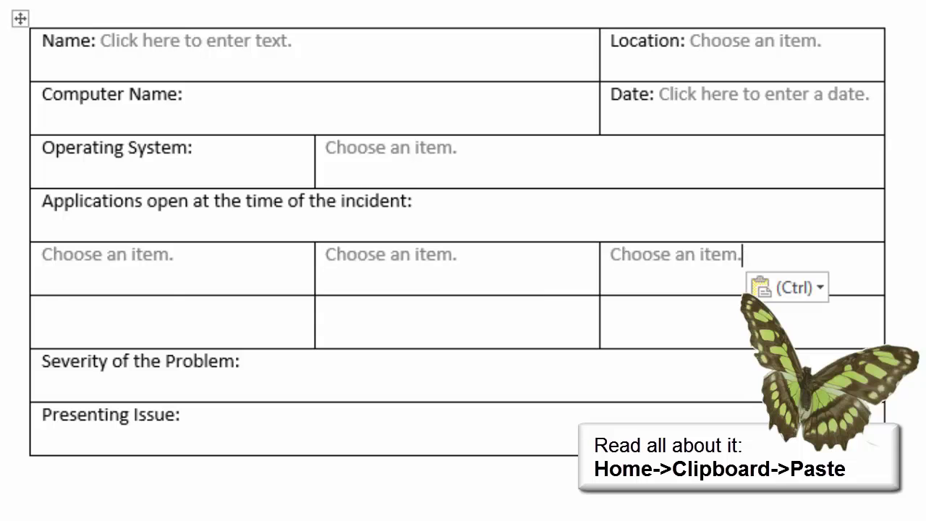
key("Tab")
key("ctrl+v")
key("Tab")
key("ctrl+v")
key("Tab")
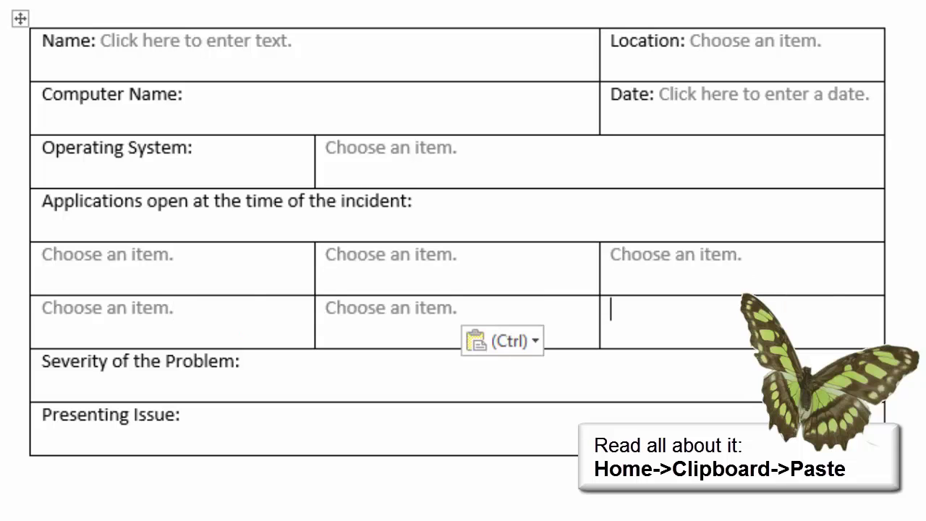
key("ctrl+v")
key("Tab")
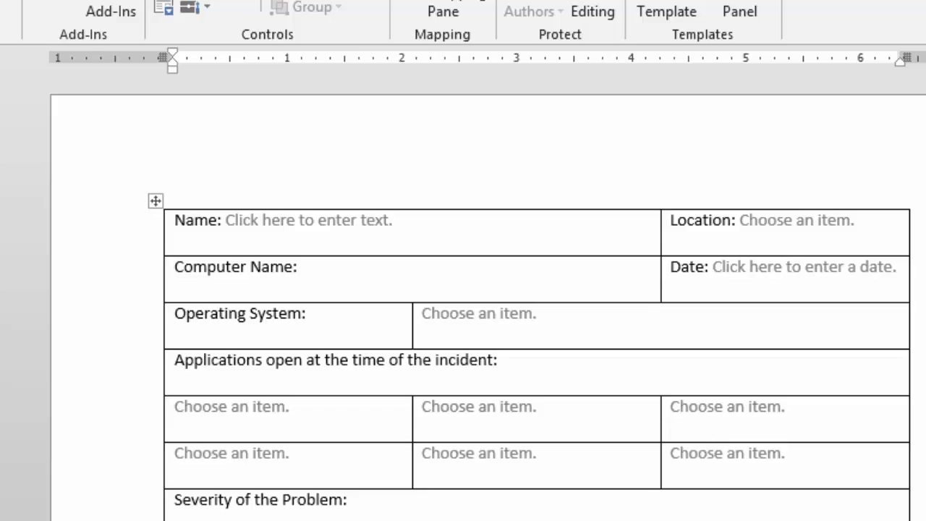
Step: Insert a drop-down content control after "Severity of the Problem:" and title it "Severity"
left_click(430, 100)
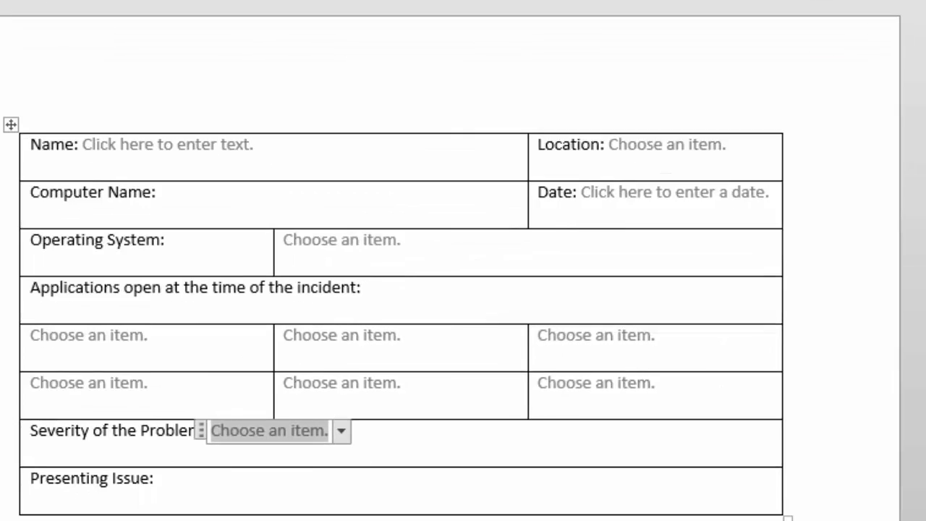
type("Severity")
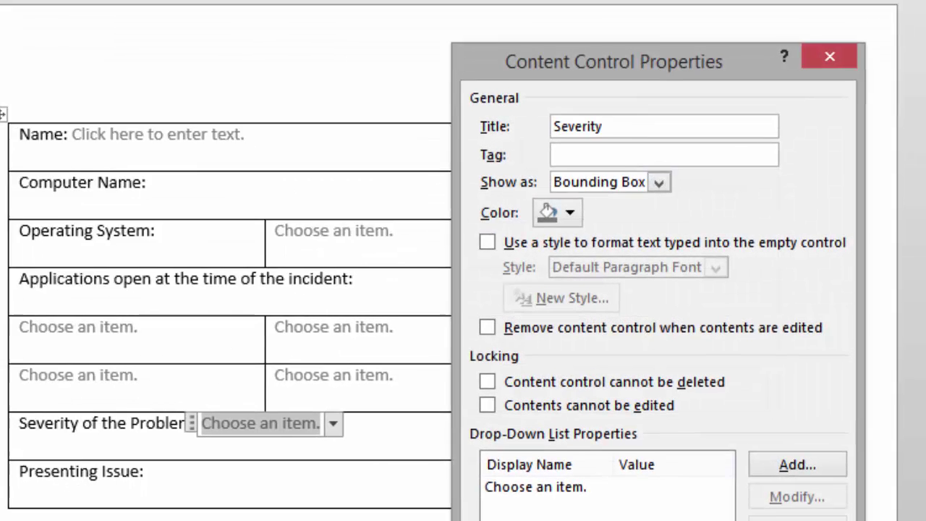
Step: Add the choices Won't Boot, Blue Screen of Death BSOD, Application Error and User Request to the Severity control, and preview its list
key("alt+a")
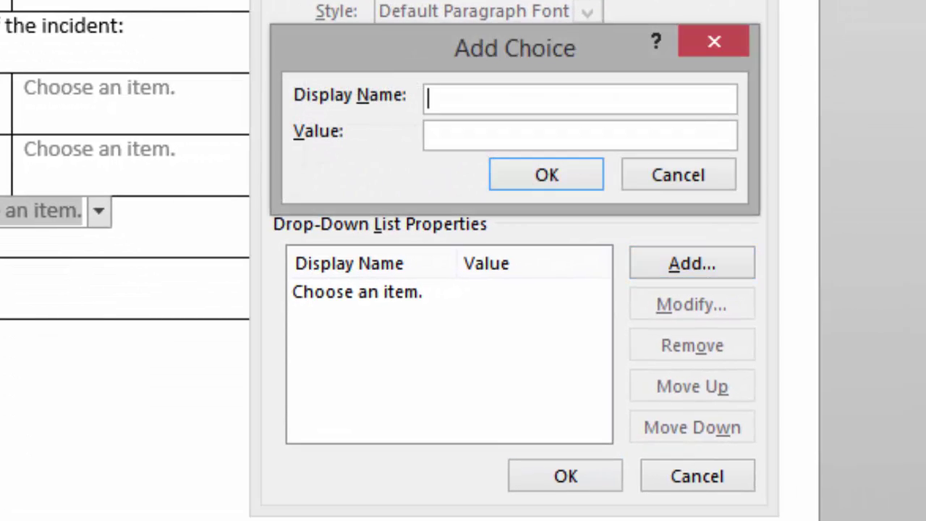
type("Won't B")
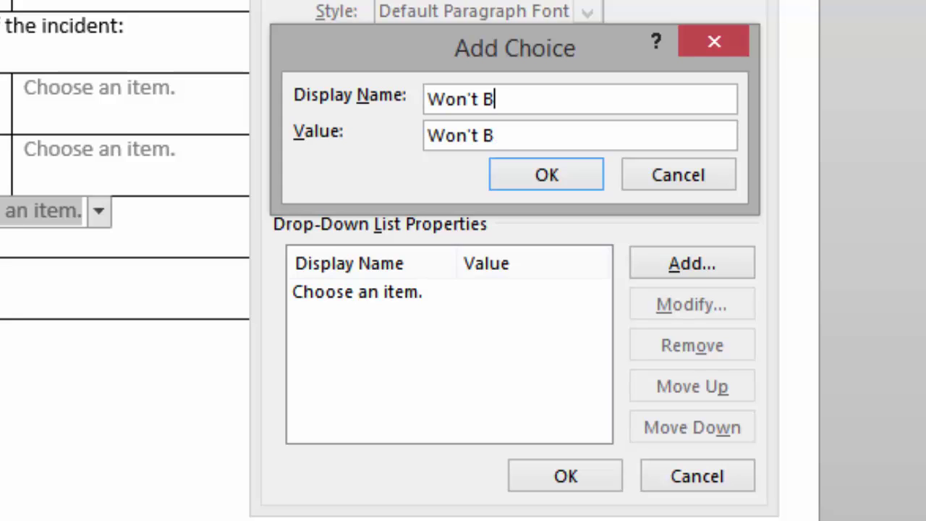
type("oot")
key("Return")
key("alt+a")
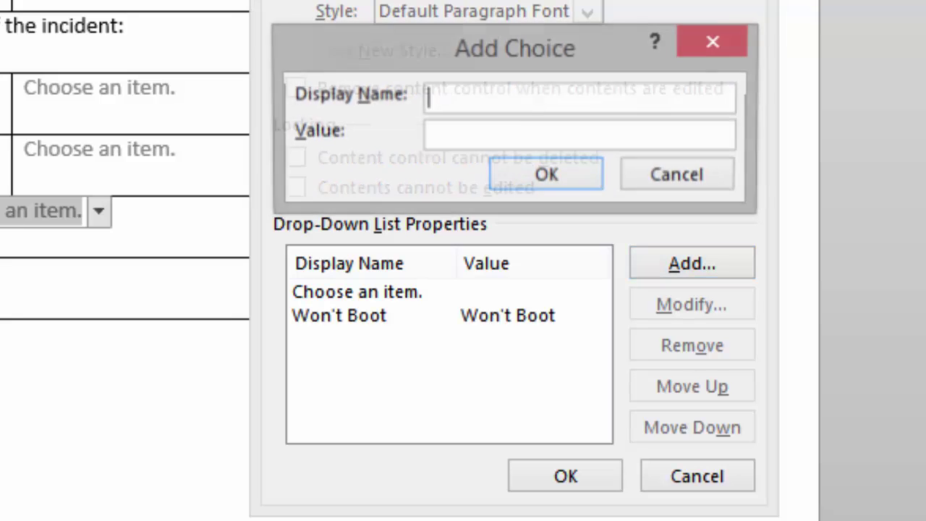
type("Blue Screen of Death BSOD")
key("Return")
key("alt+a")
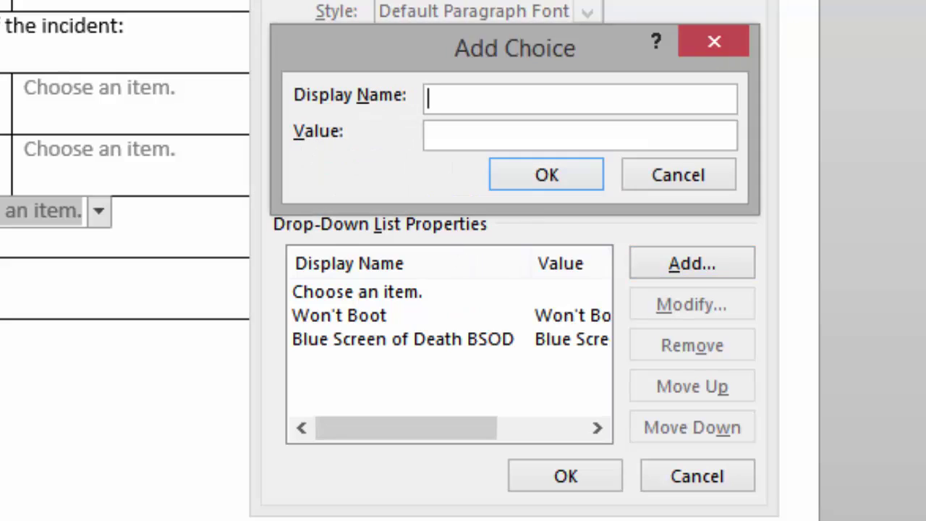
type("Application Error")
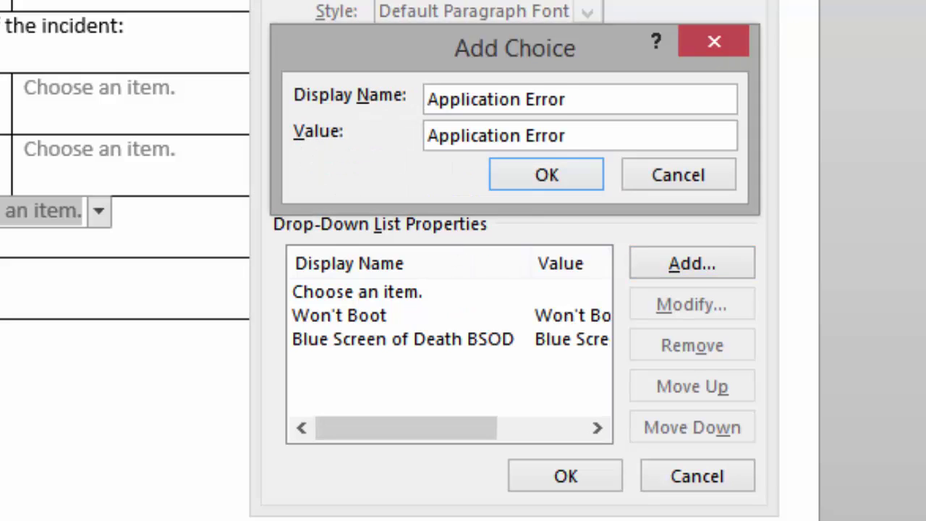
key("Return")
key("alt+a")
type("Us")
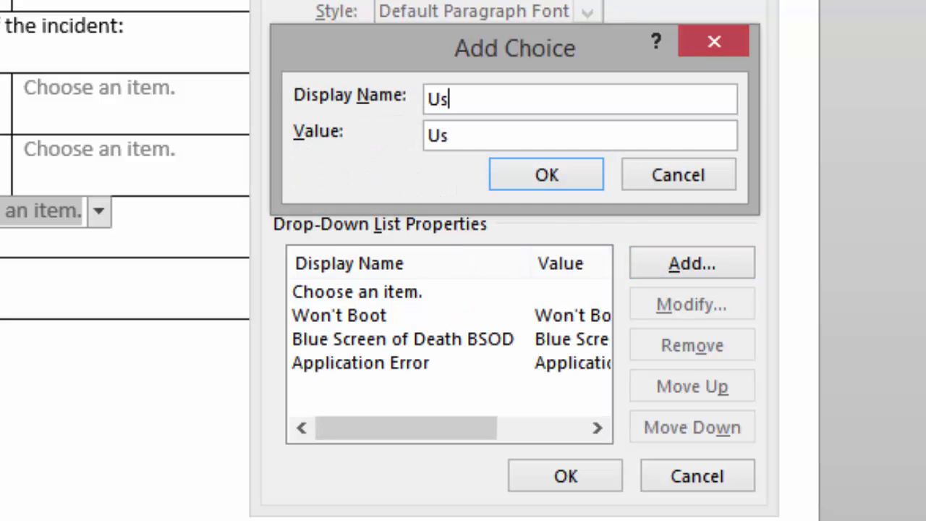
type("er Request")
key("Return")
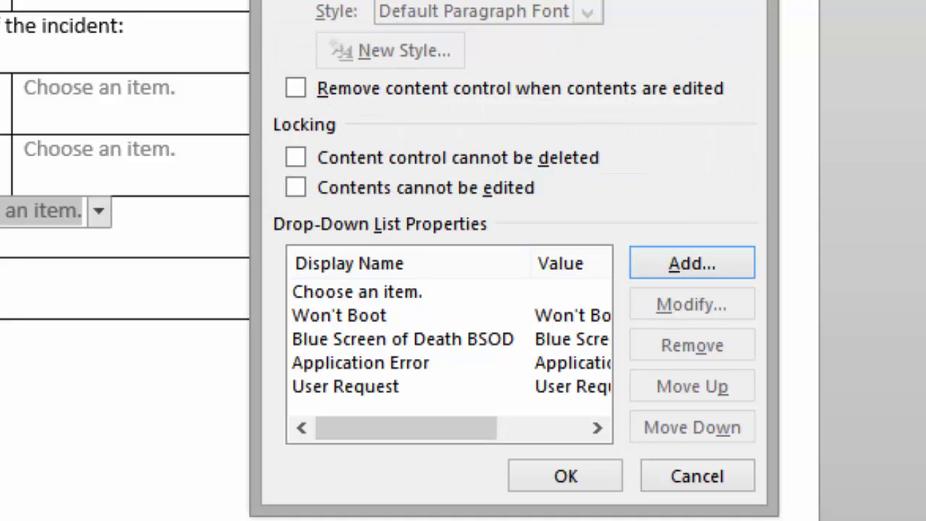
left_click(565, 475)
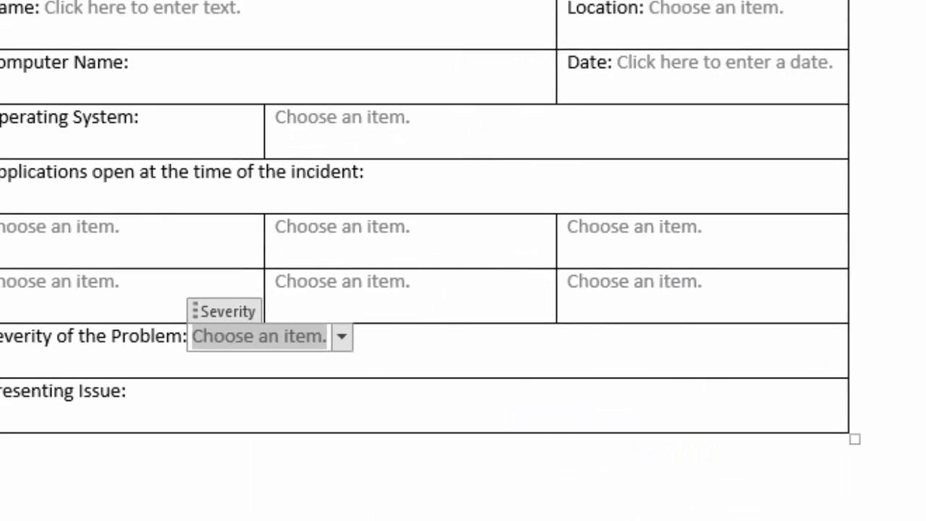
left_click(341, 336)
key("Escape")
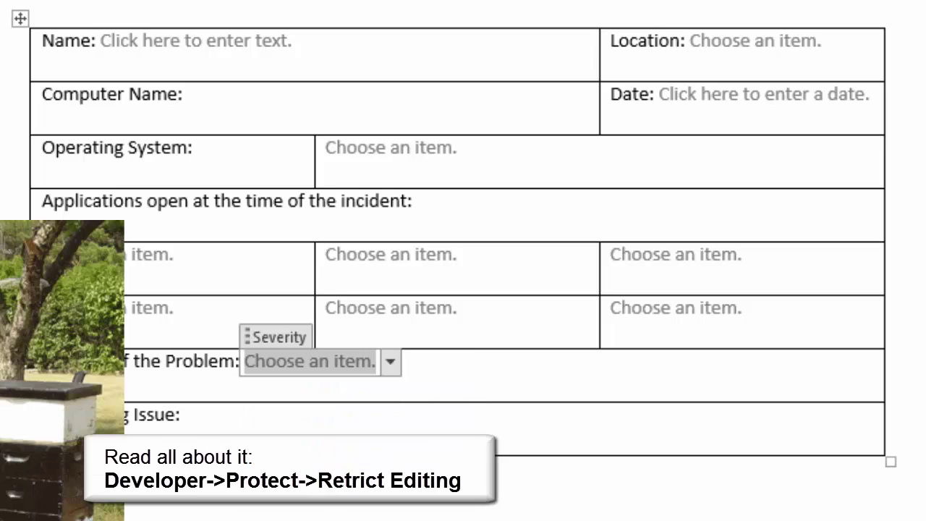
Step: Add a text content control after "Presenting Issue:" and restrict the document's allowed editing to Filling in forms
left_click(181, 414)
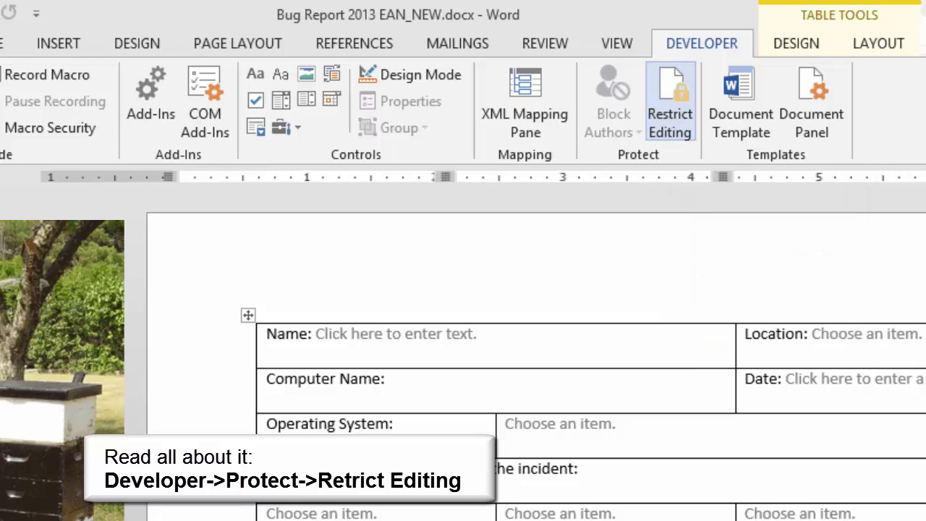
left_click(669, 101)
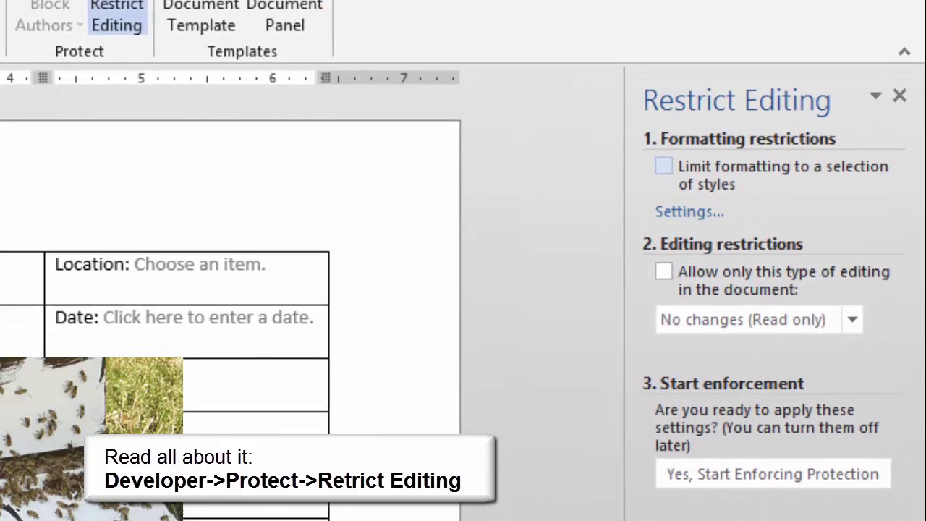
left_click(705, 340)
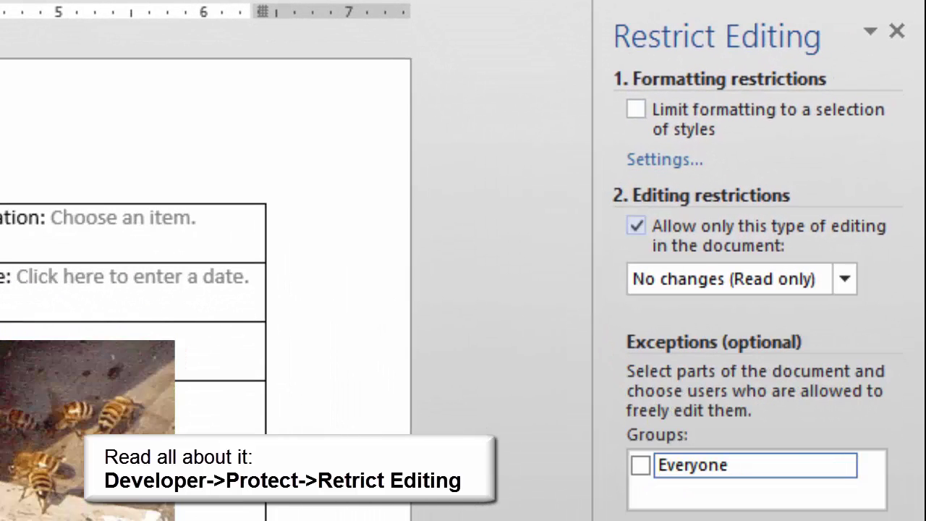
left_click(844, 278)
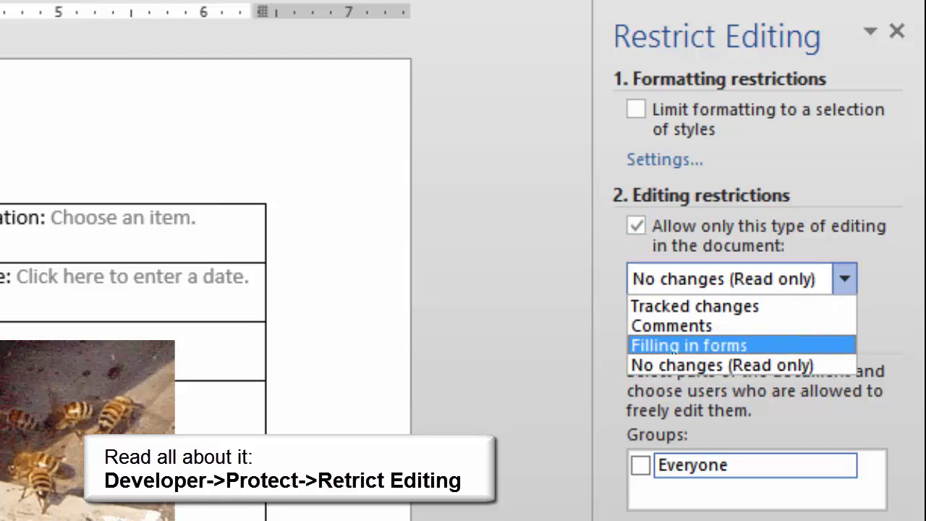
left_click(724, 345)
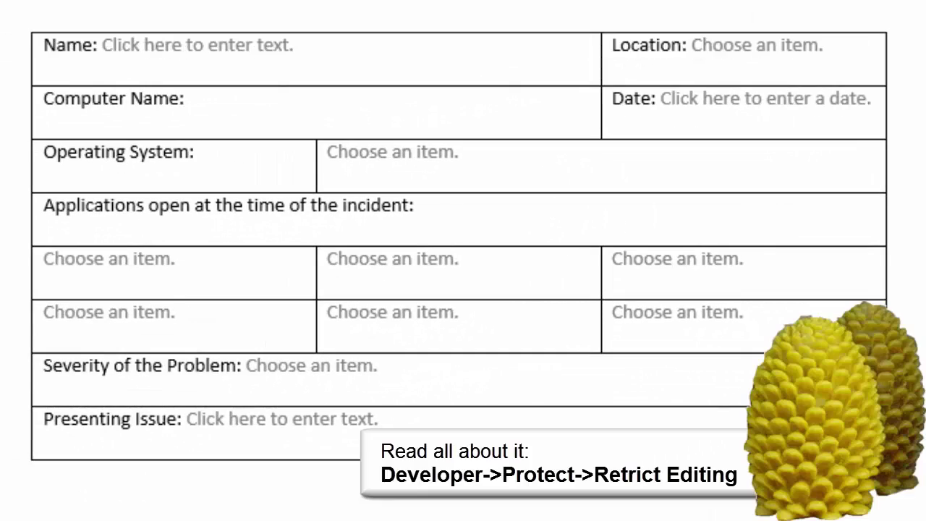
Step: Move the whole form table down about half an inch and place the cursor in the space above it
left_click(197, 45)
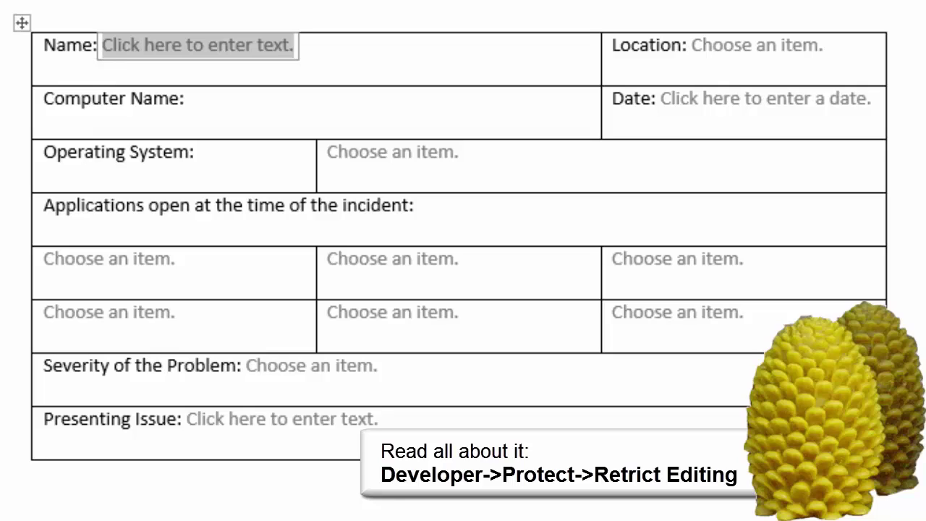
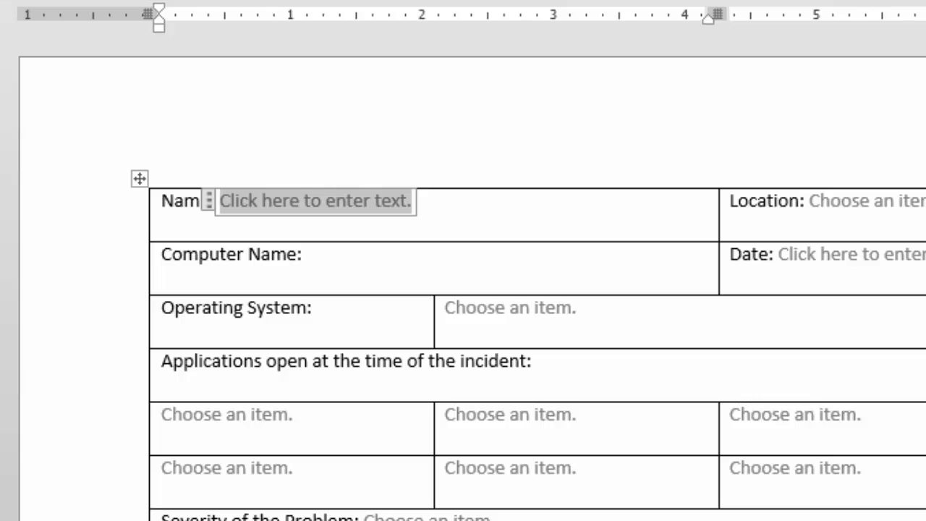
left_click(139, 178)
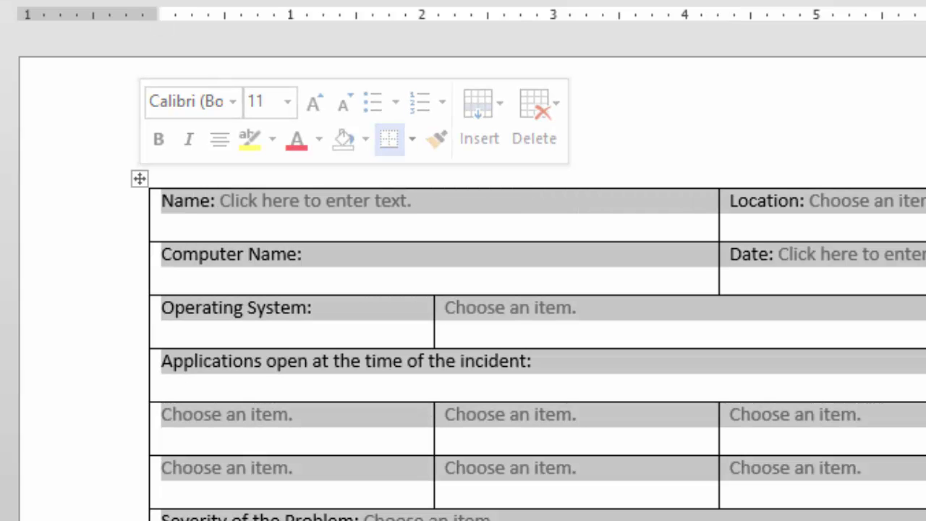
left_click_drag(140, 179, 140, 249)
left_click(151, 200)
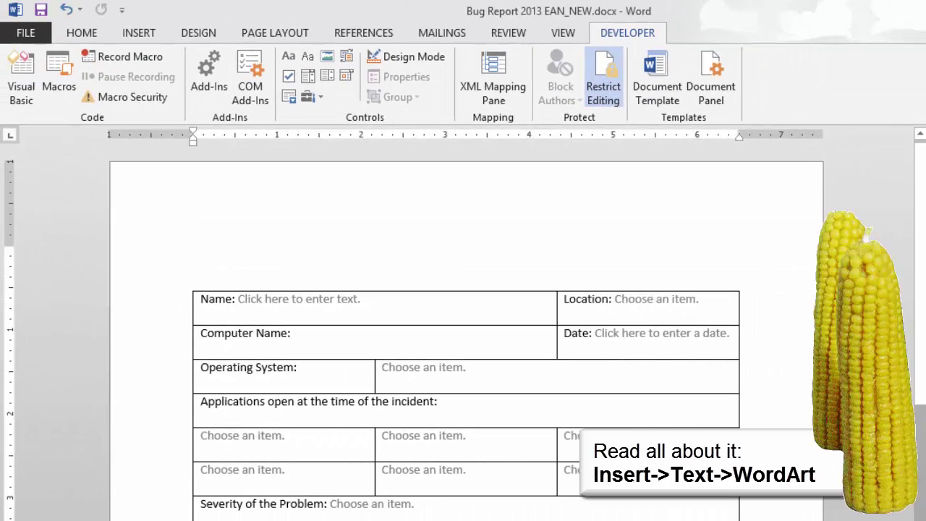
Step: Insert WordArt in the blue hard-shadow style at the page's top with the text "Bug Report"
left_click(140, 34)
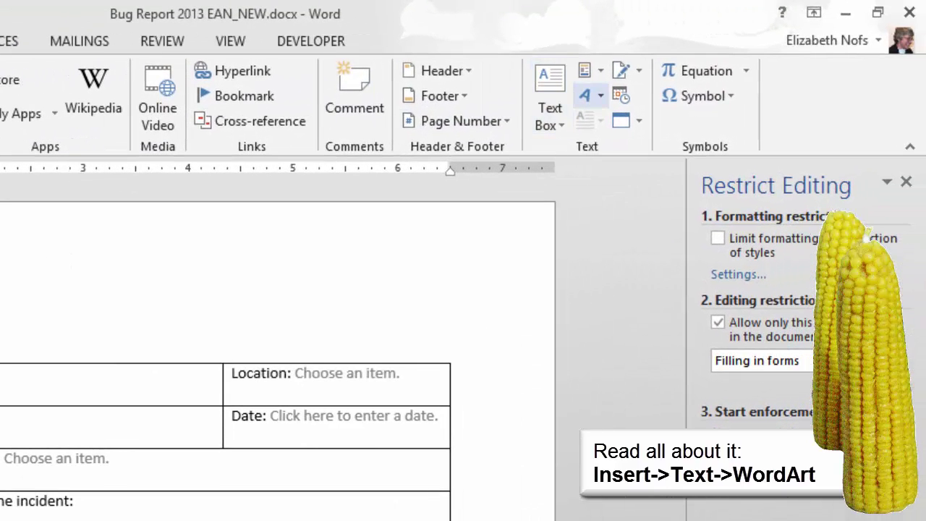
left_click(584, 95)
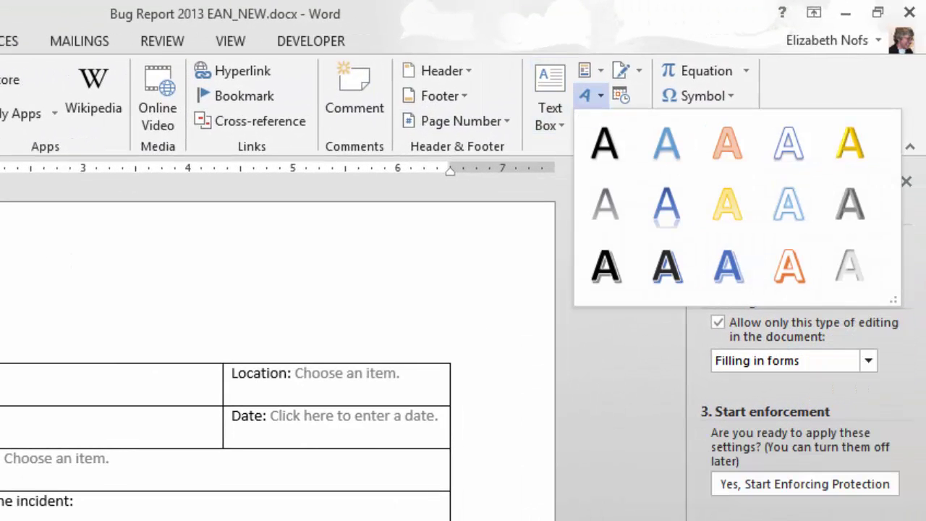
left_click(666, 203)
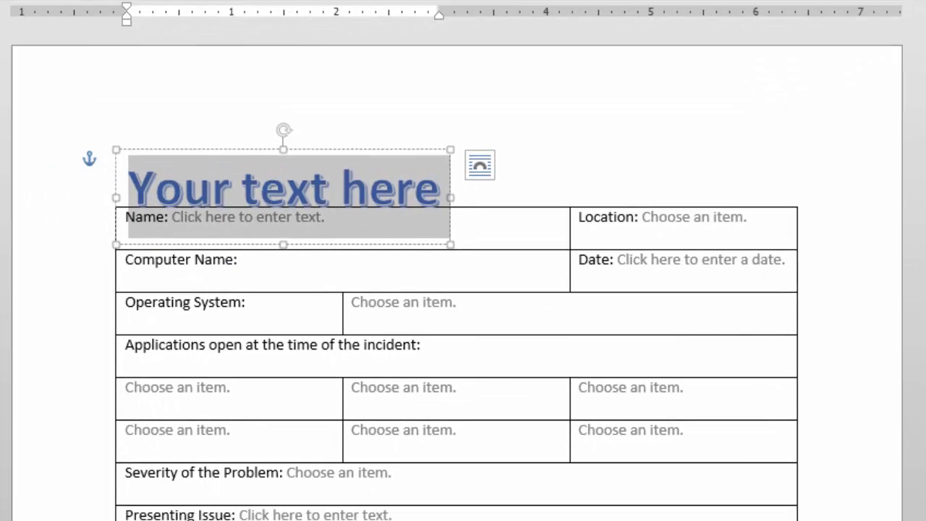
type("Bug Report")
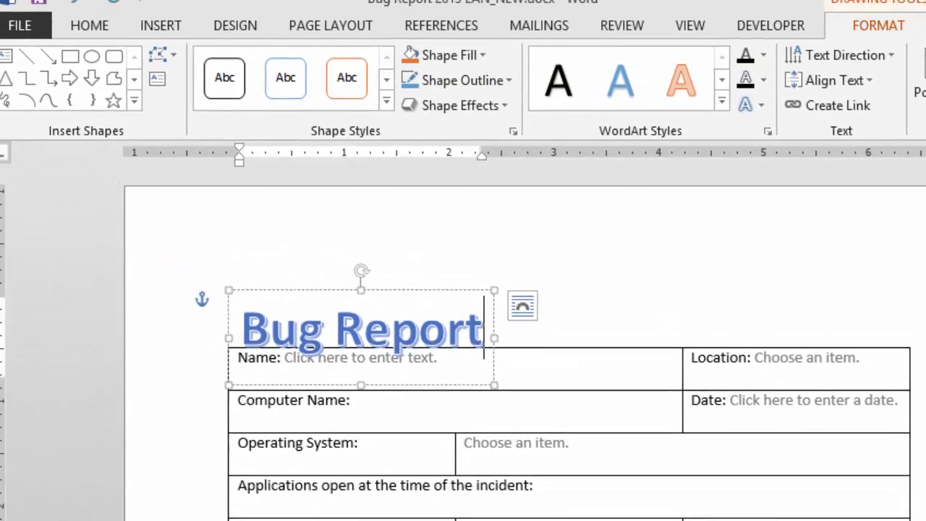
Step: Set the "Bug Report" WordArt to font size 72 and move it above the table, clear of the form fields
key("ctrl+a")
left_click(317, 79)
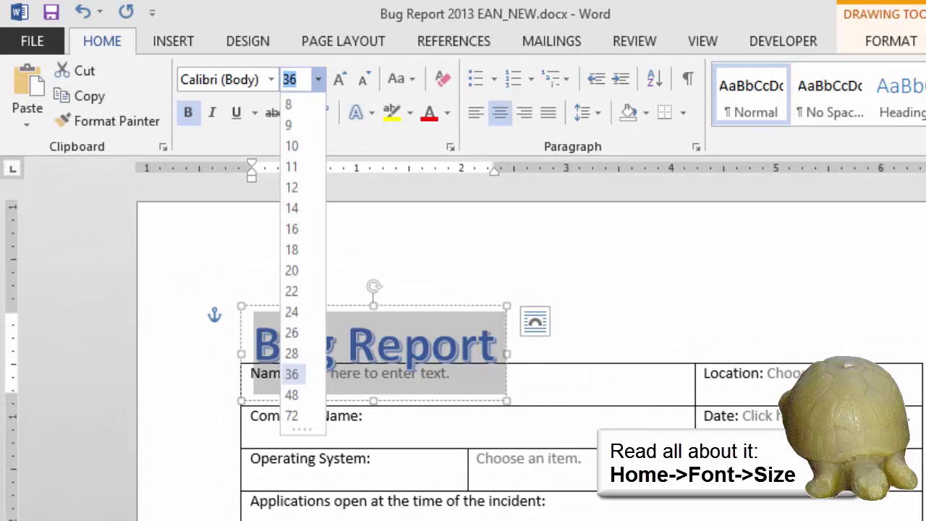
left_click(291, 415)
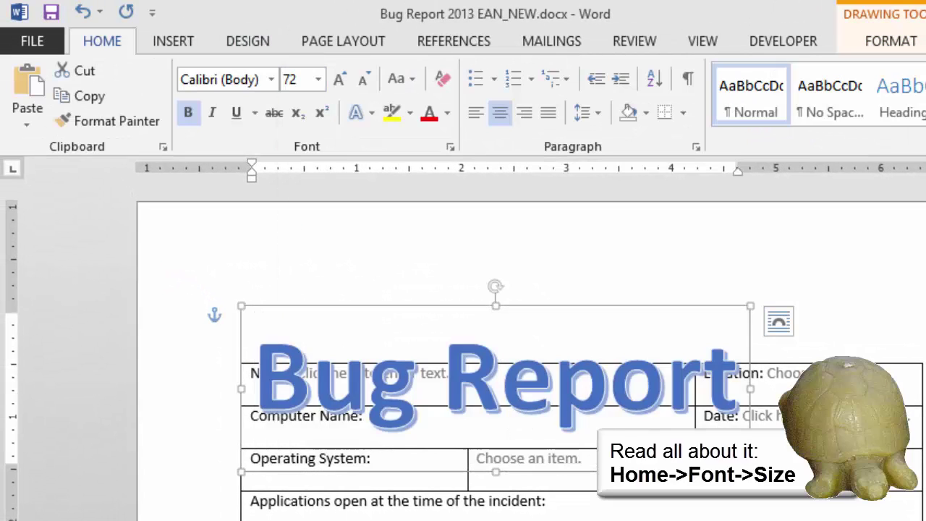
left_click_drag(665, 263, 670, 234)
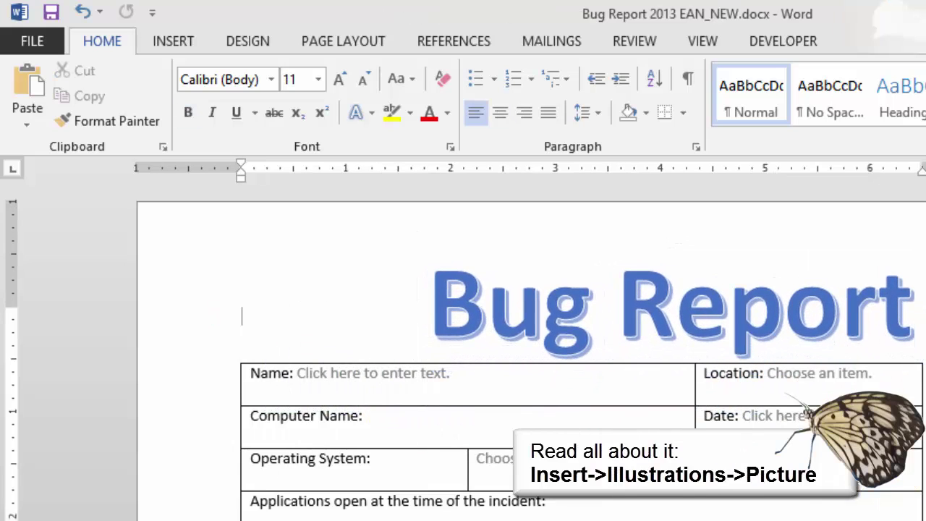
Step: Insert the picture Butterfly5.gif from the Pictures folder into the document
left_click(173, 41)
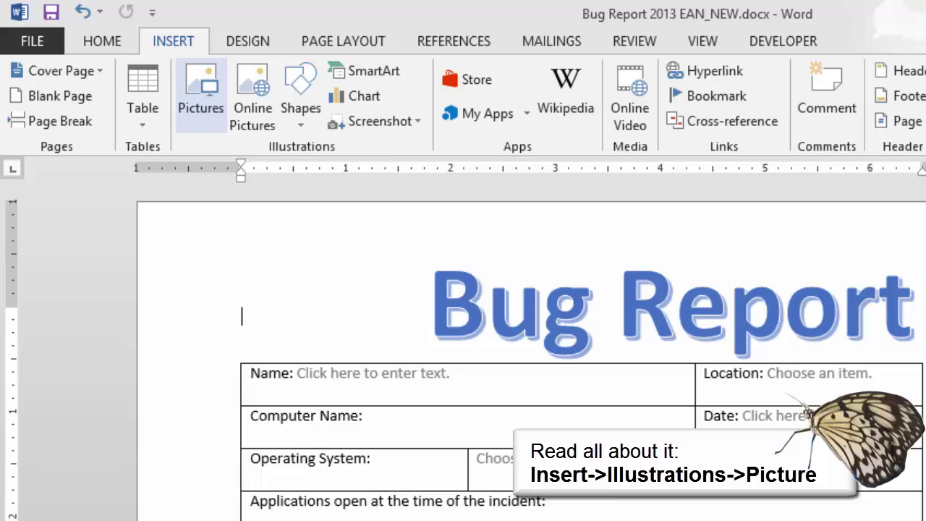
left_click(200, 94)
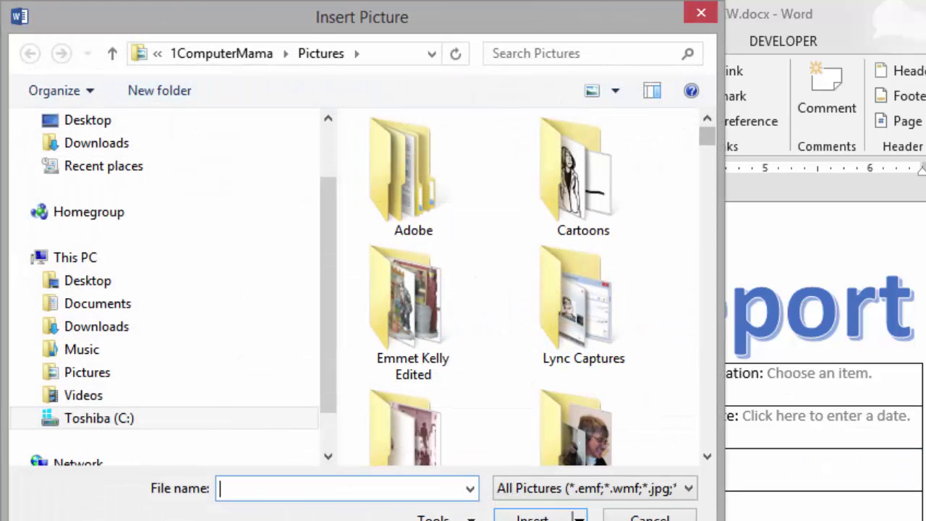
scroll(485, 141, "down", 8)
scroll(485, 141, "down", 5)
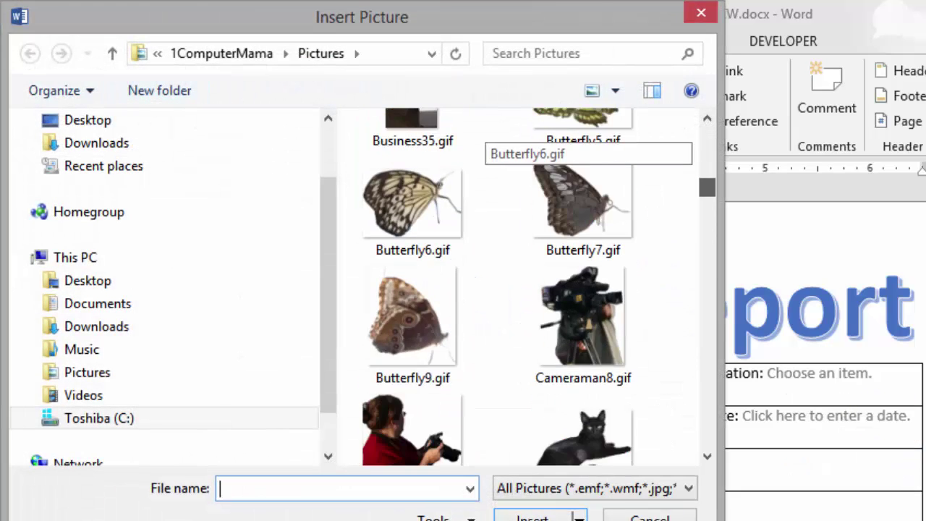
scroll(485, 141, "up", 1)
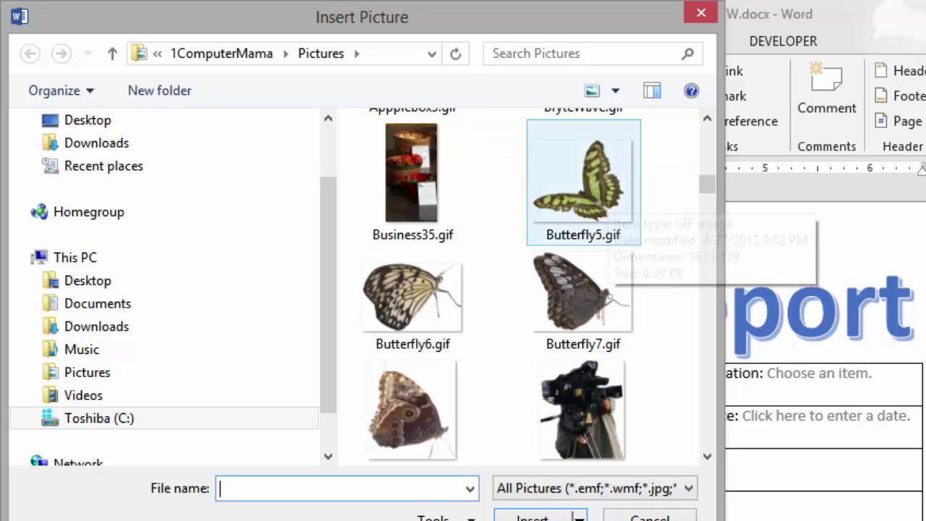
double_click(605, 201)
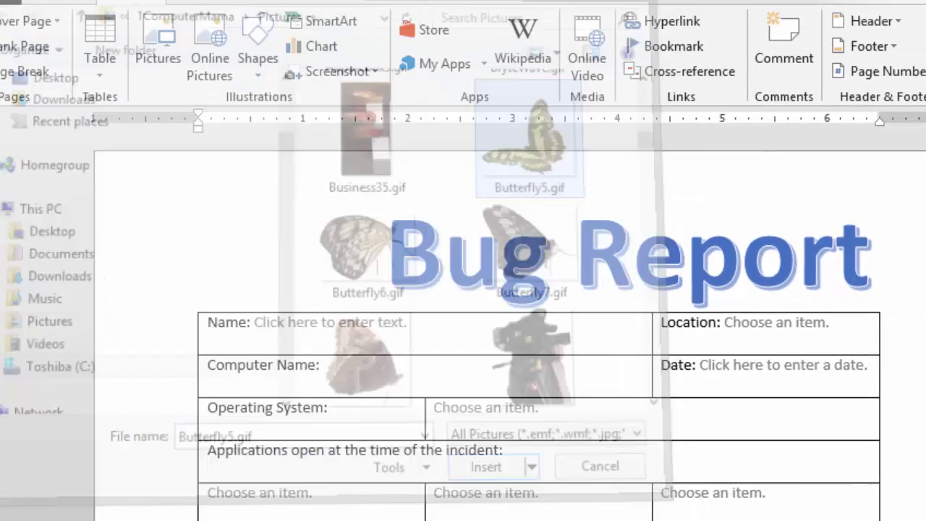
Step: Set the butterfly picture's wrapping to Behind Text and move it beside the start of the "Bug Report" title
left_click(325, 211)
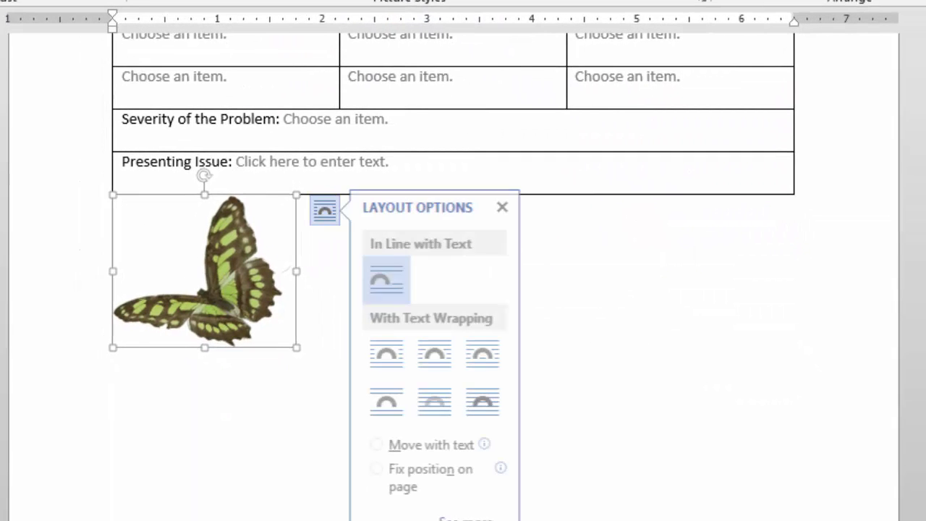
left_click(438, 401)
scroll(463, 290, "up", 3)
left_click_drag(204, 374, 190, 131)
Step: Apply the green Grid Table style with solid header and banded rows to the whole form table, and turn off its Header Row option
left_click(113, 166)
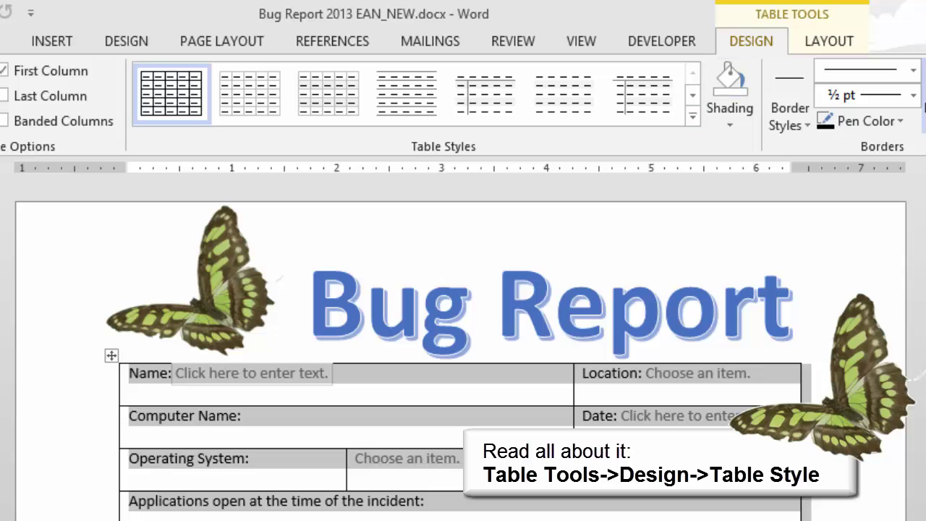
left_click(692, 115)
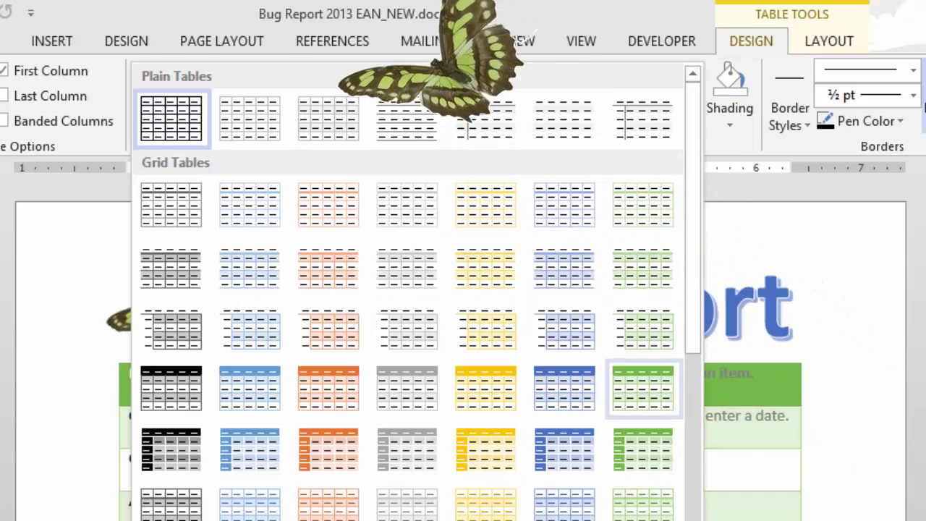
left_click(643, 389)
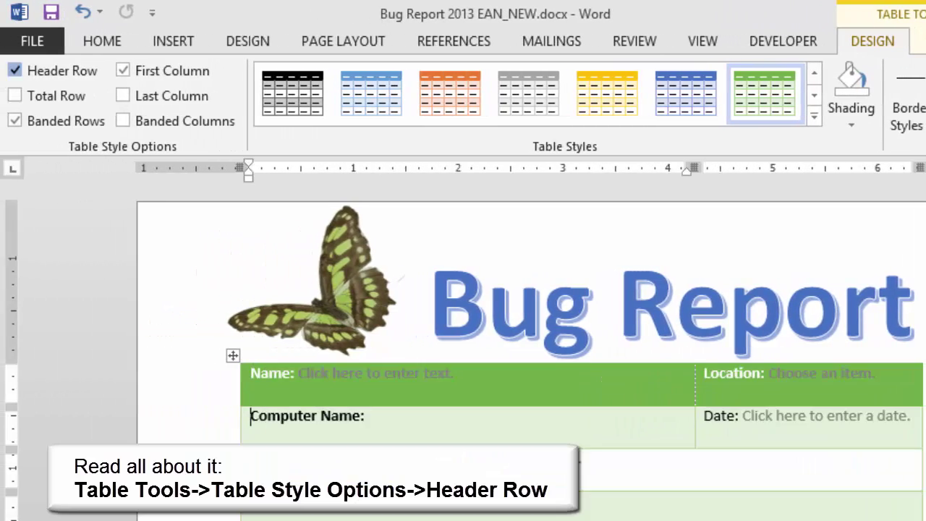
left_click(15, 70)
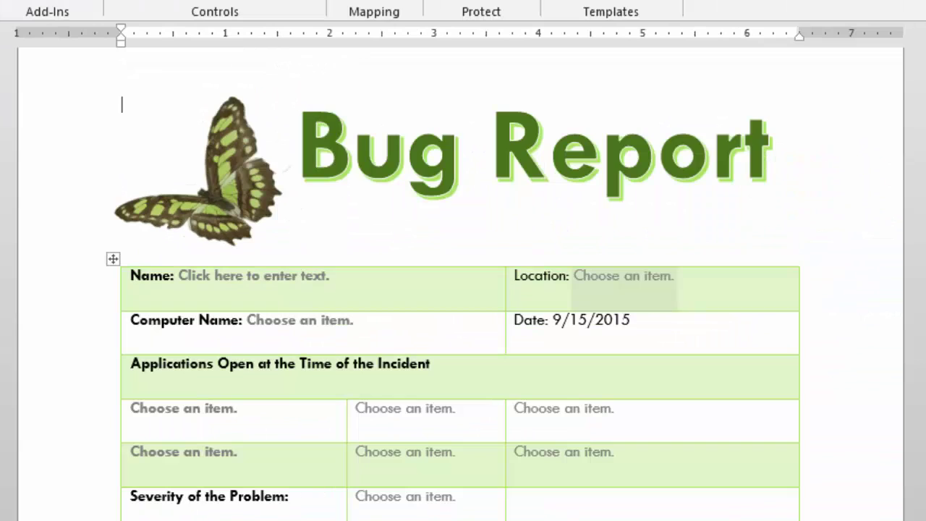
Step: Examine the choices in the Location drop-down list and the Date field's calendar without picking anything
left_click(624, 288)
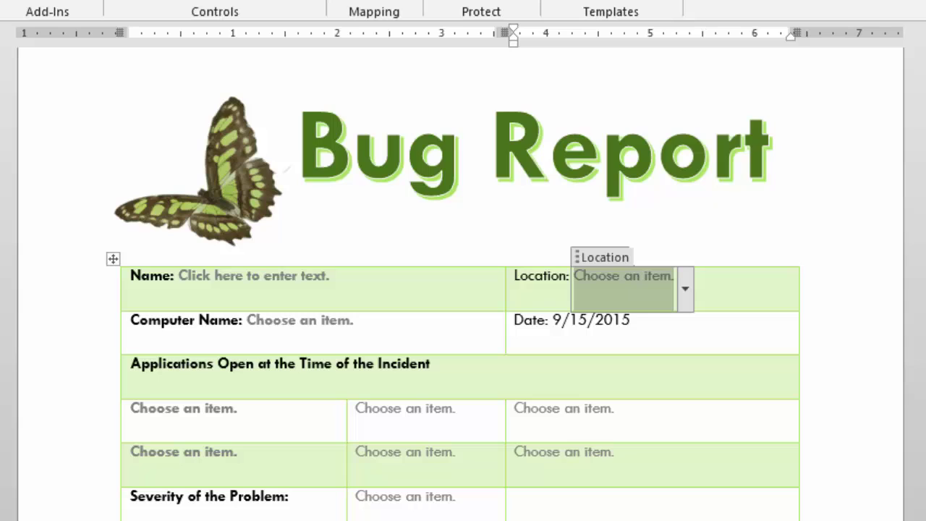
left_click(684, 288)
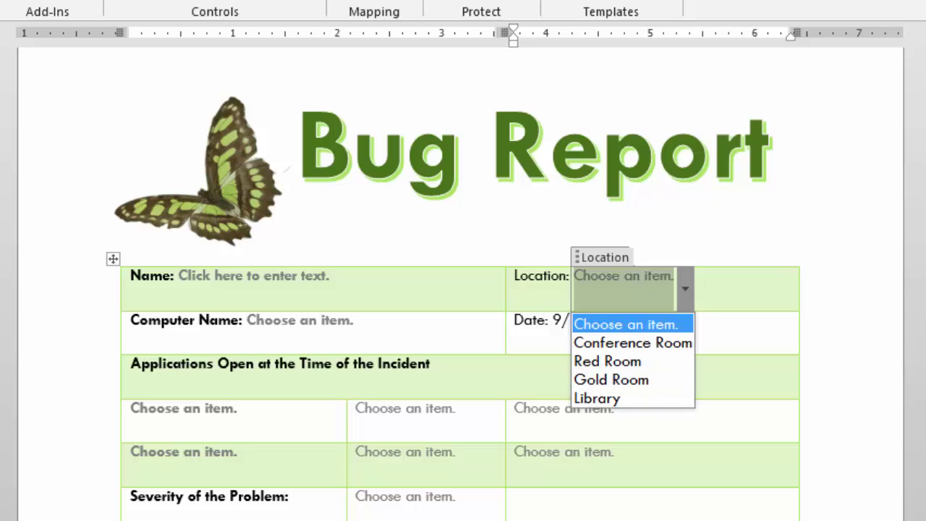
left_click(684, 288)
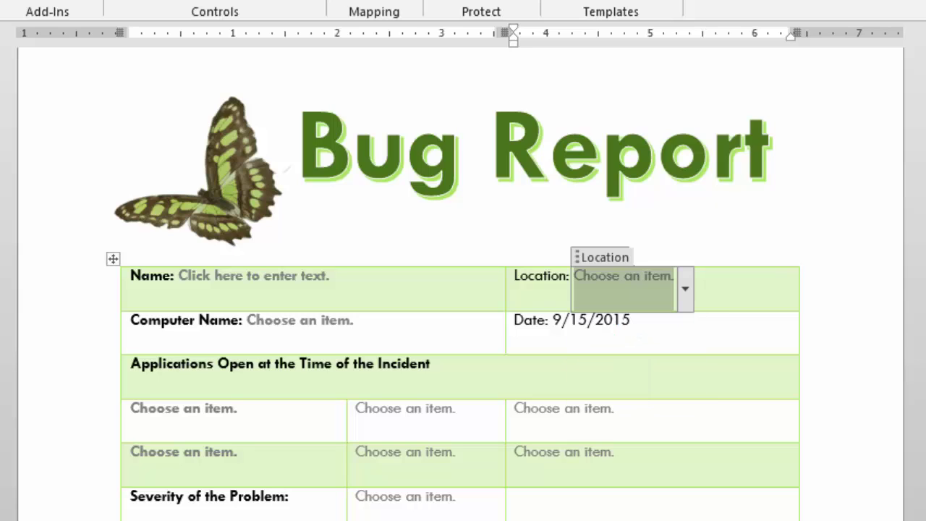
left_click(613, 320)
key("alt+Down")
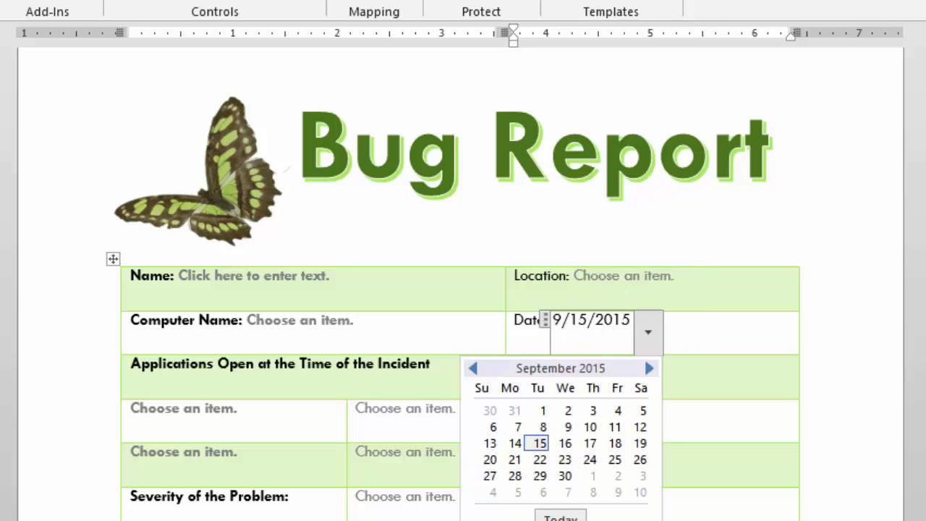
key("Escape")
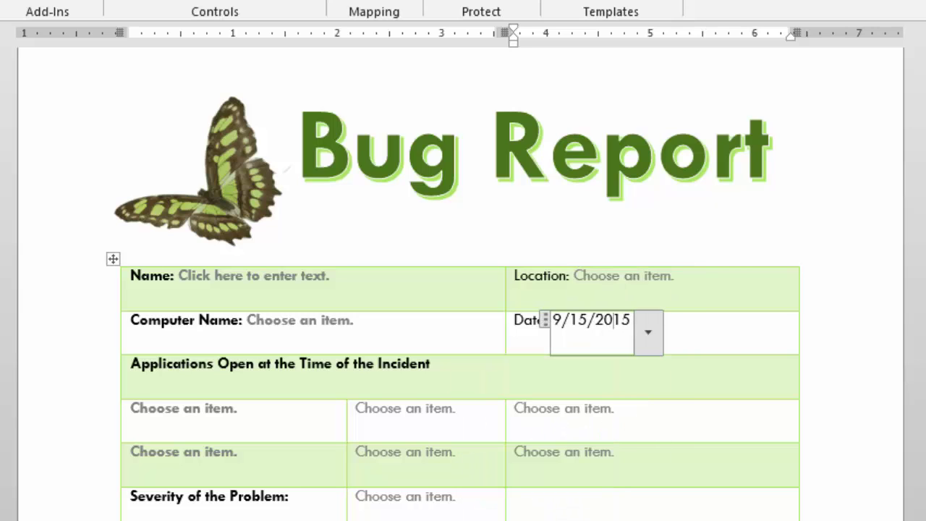